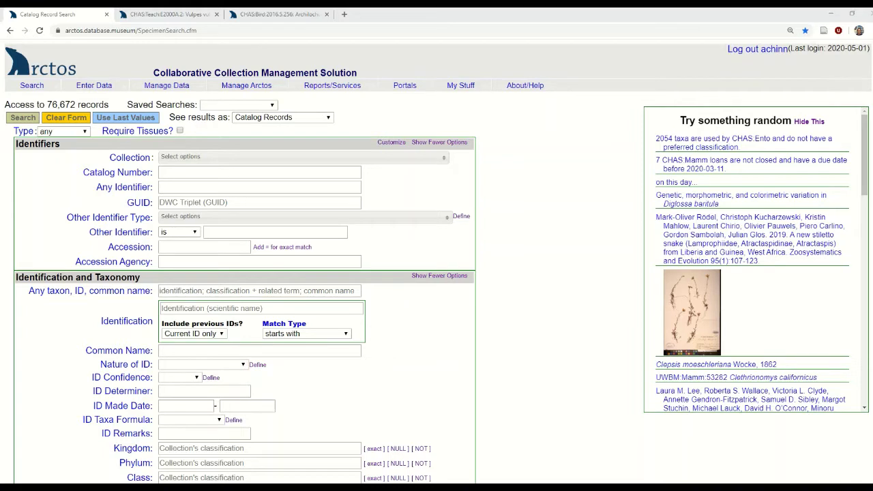
Limit the search to the Teaching specimens (CHAS:Teach) collection.
left_click(343, 157)
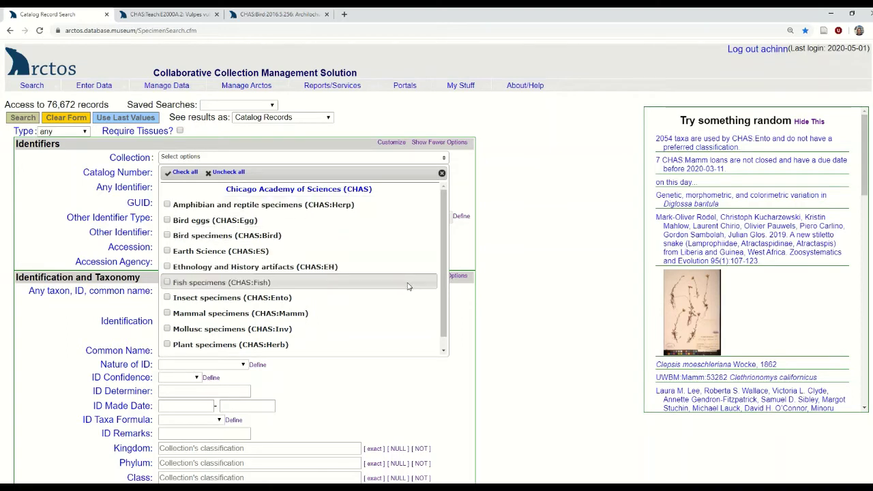
scroll(403, 287, "down", 1)
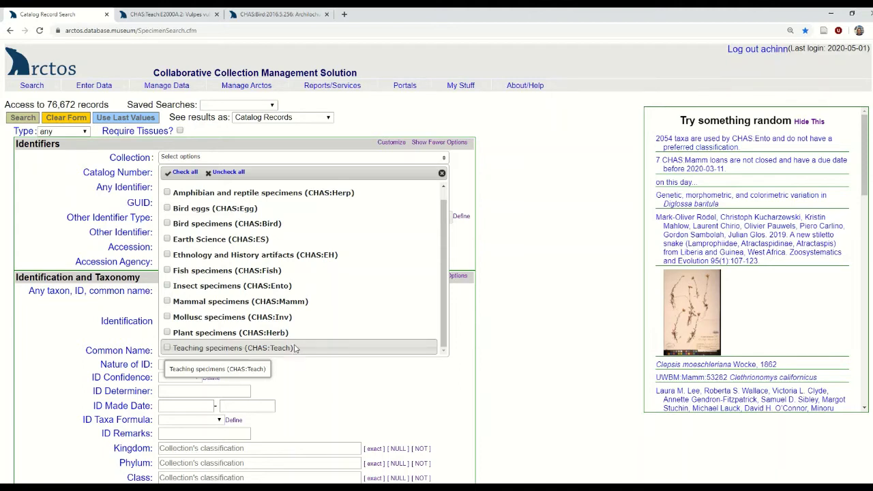
left_click(167, 348)
left_click(528, 205)
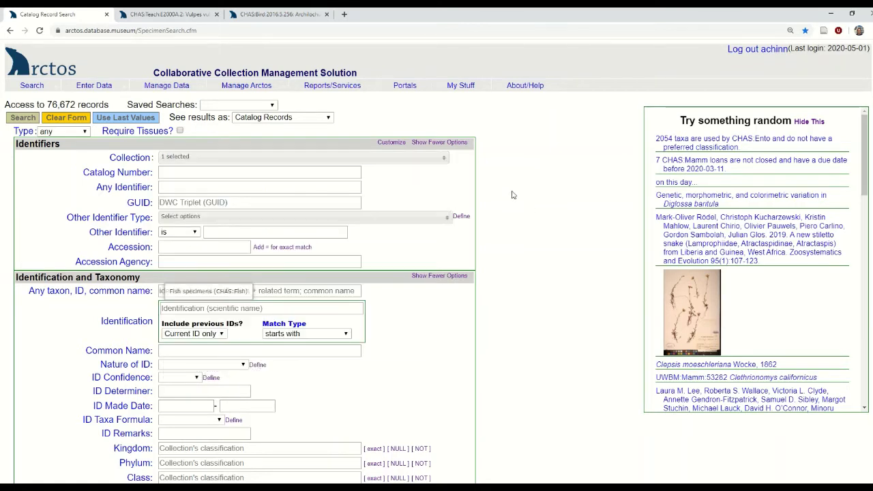
Show results as a Catalog Record Summary grouped by Kingdom and Class, and run the search.
left_click(295, 119)
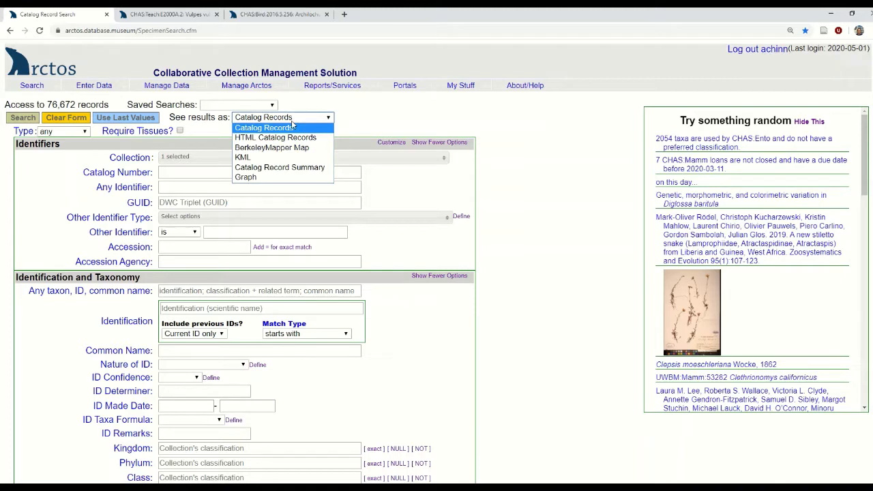
left_click(295, 168)
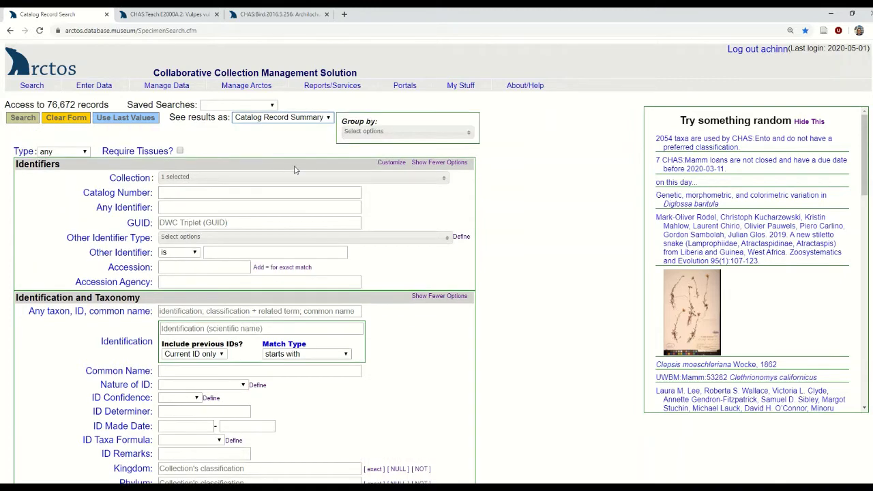
left_click(360, 137)
left_click(371, 170)
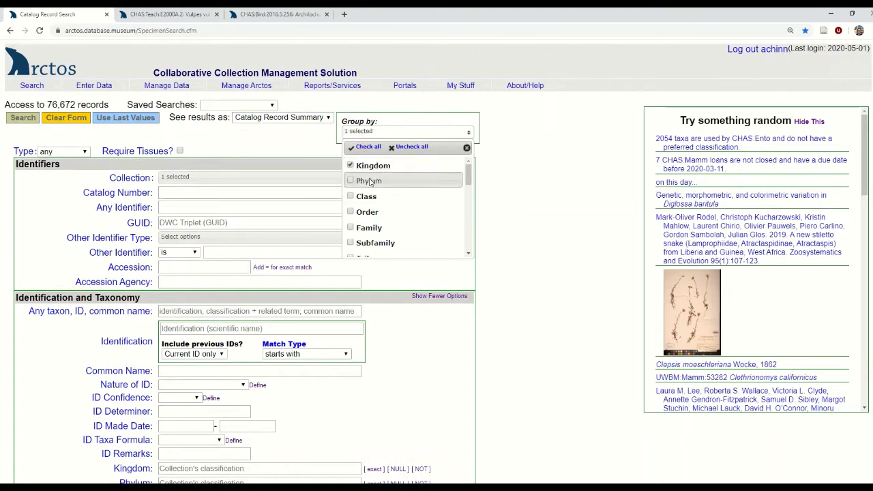
left_click(353, 197)
left_click(298, 193)
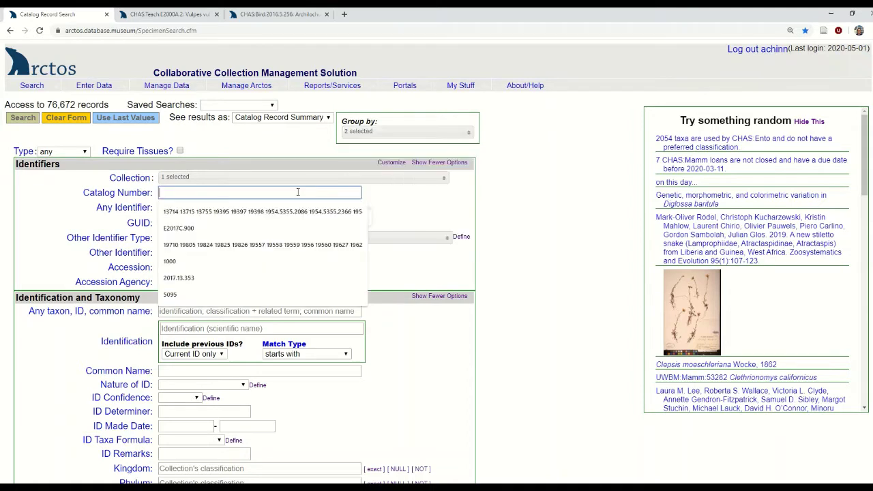
key("Return")
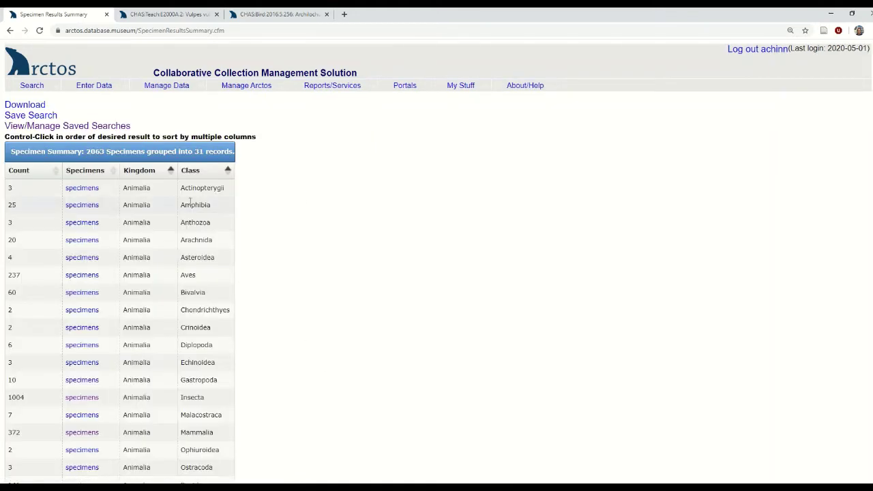
Sort the summary by Count, largest first, then bring up the Vulpes vulpes record CHAS:Teach:E2000A.2.
left_click(15, 172)
left_click(18, 172)
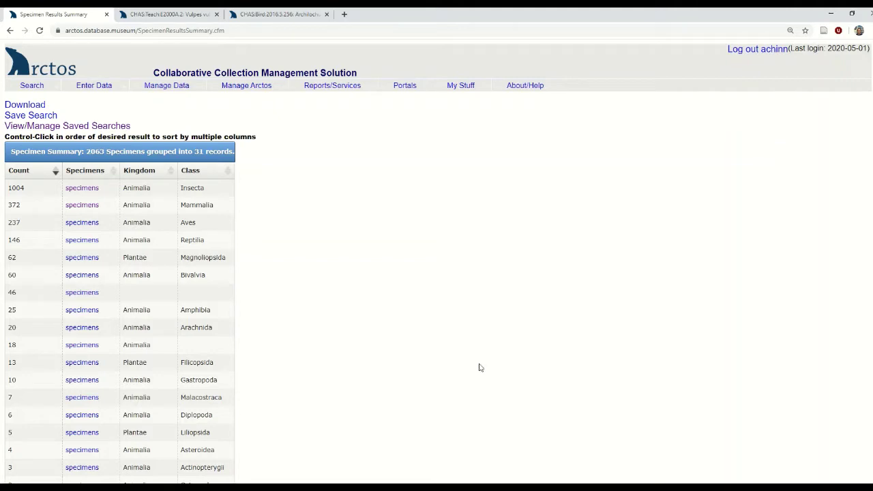
left_click(161, 15)
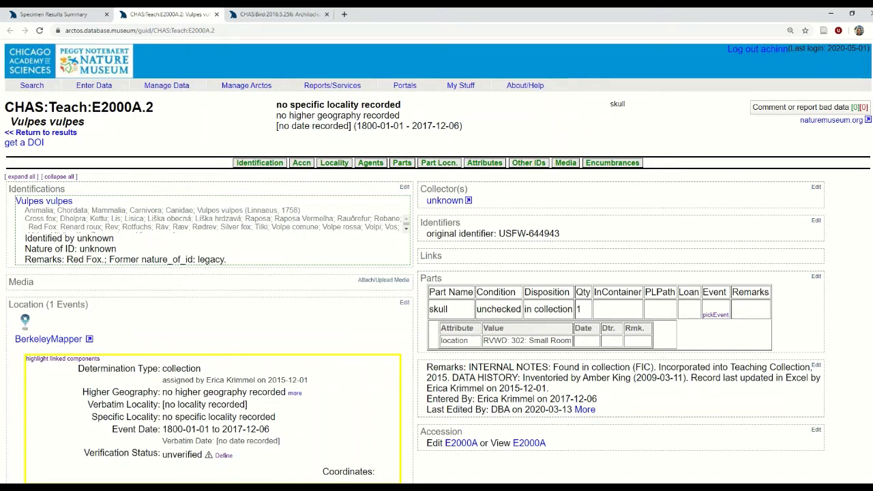
Switch to the Archilochus colubris skin record CHAS:Bird:2016.5.256.
left_click(272, 17)
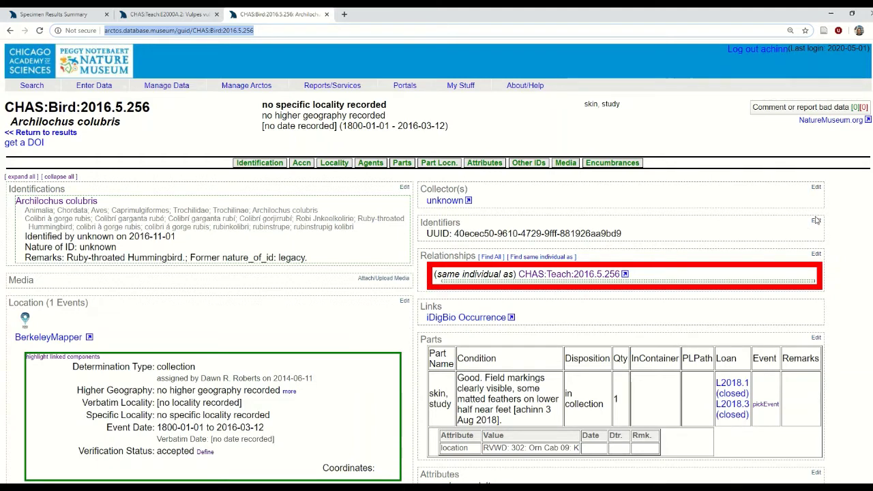
Open the Other IDs editor for CHAS:Bird:2016.5.256, check ID types unchanged, and view relationship definitions.
left_click(527, 164)
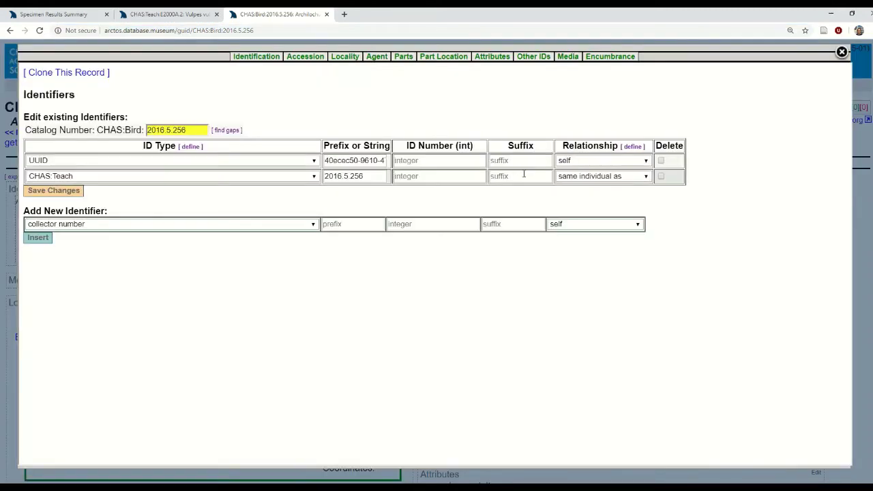
left_click(221, 225)
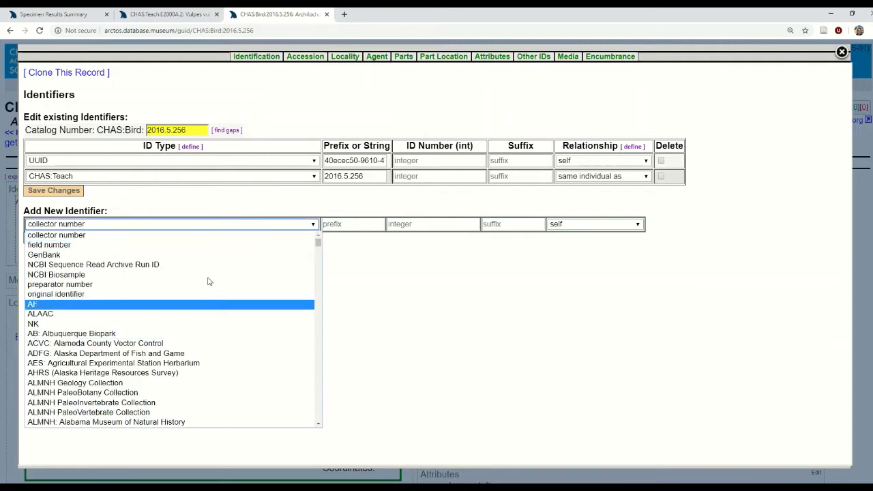
left_click(214, 204)
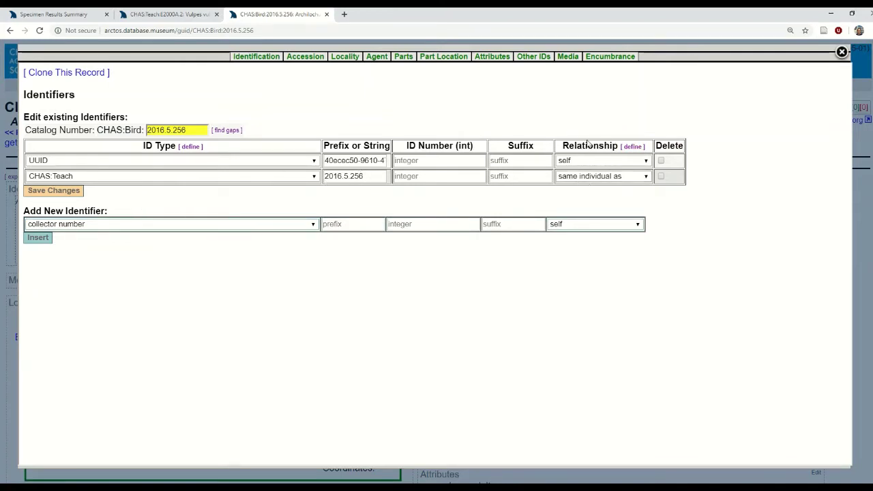
left_click(632, 147)
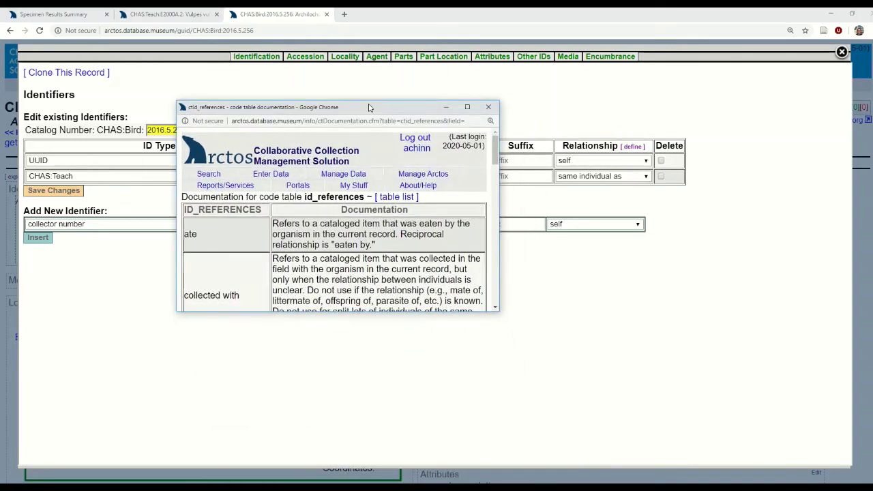
left_click_drag(495, 293, 705, 450)
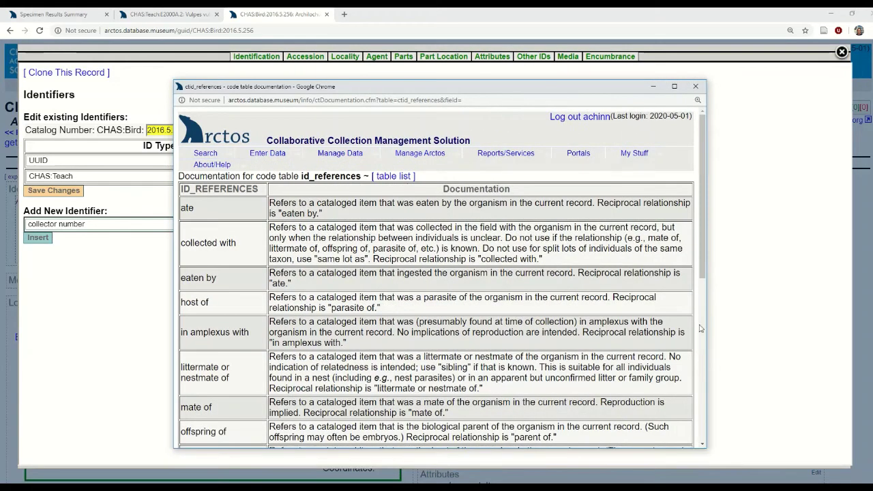
scroll(707, 270, "down", 1)
scroll(706, 271, "down", 2)
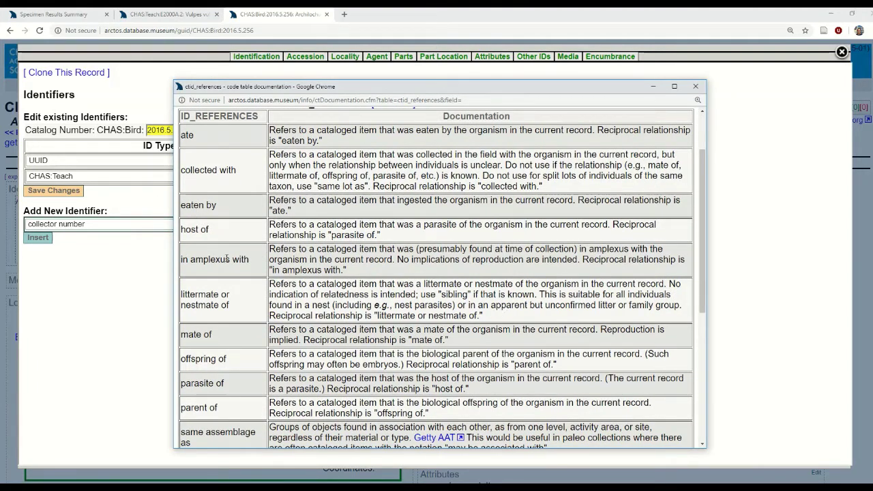
scroll(355, 378, "down", 5)
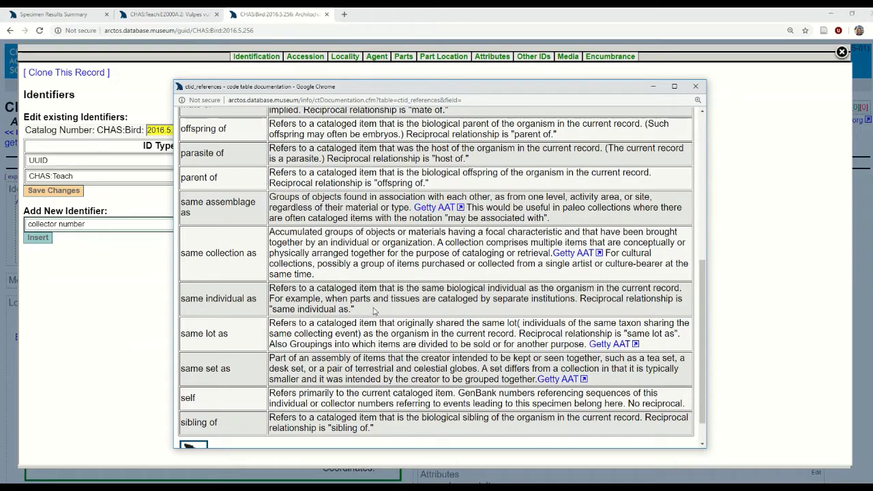
left_click(699, 87)
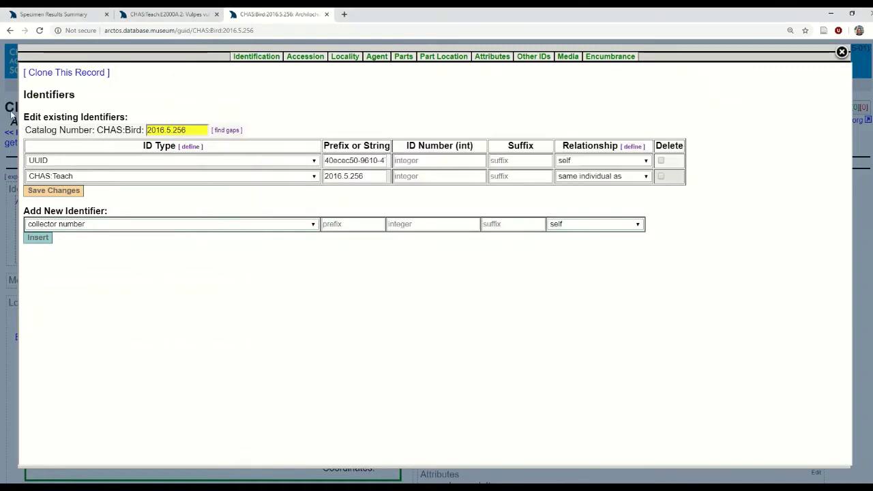
Open linked record CHAS:Teach:2016.5.256, compare it with the bird record, then edit loan L2019.44.
left_click(11, 116)
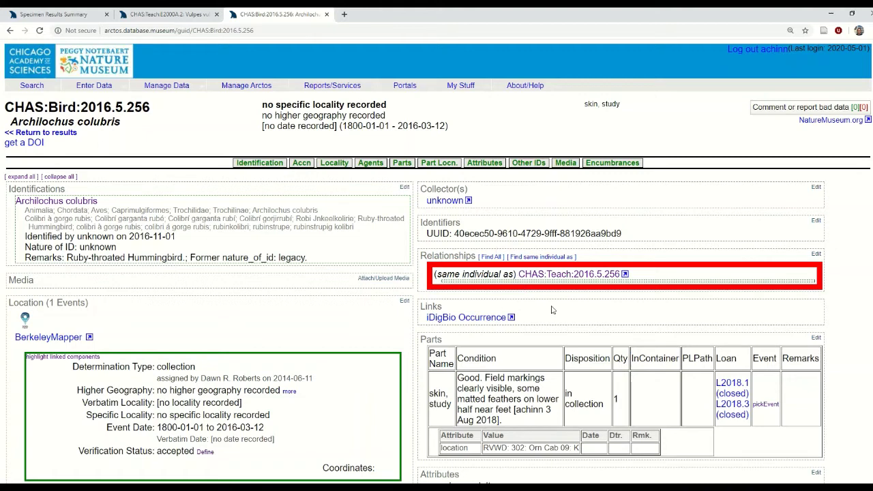
left_click(554, 276)
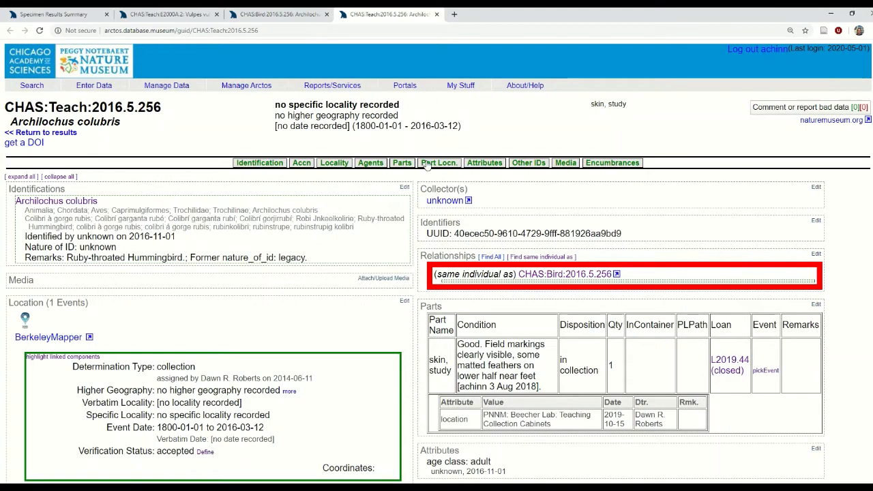
left_click(296, 14)
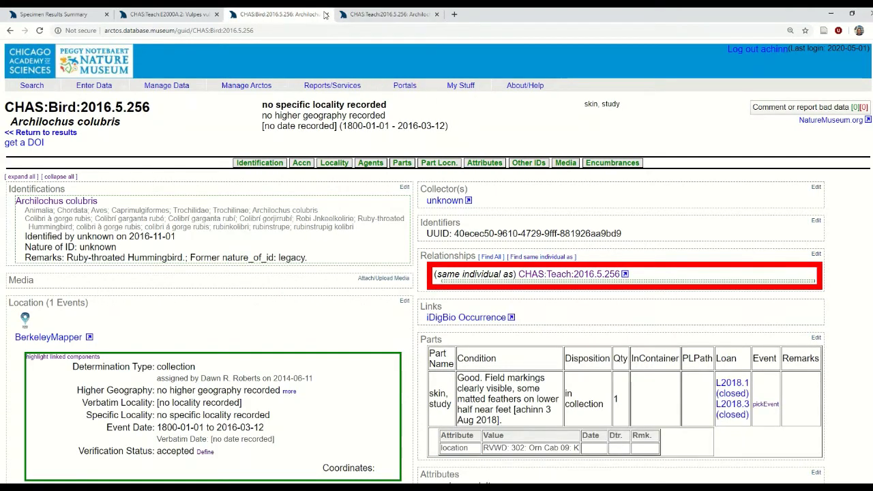
left_click(373, 15)
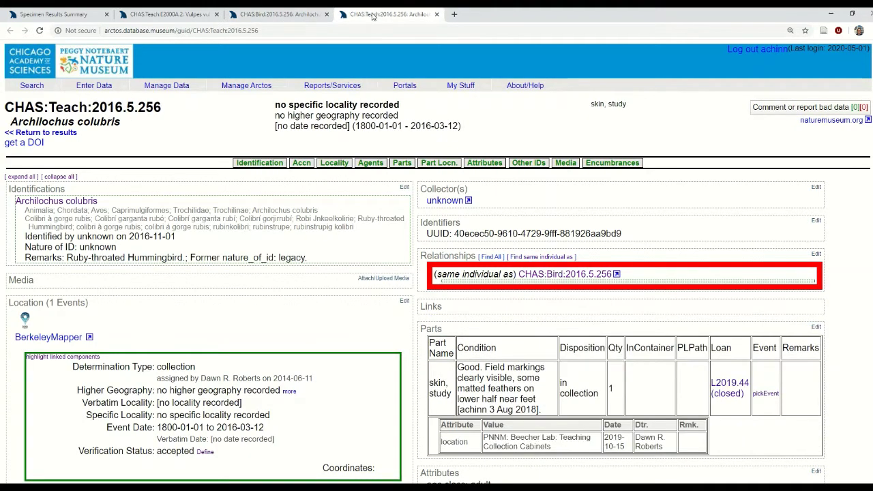
left_click(276, 14)
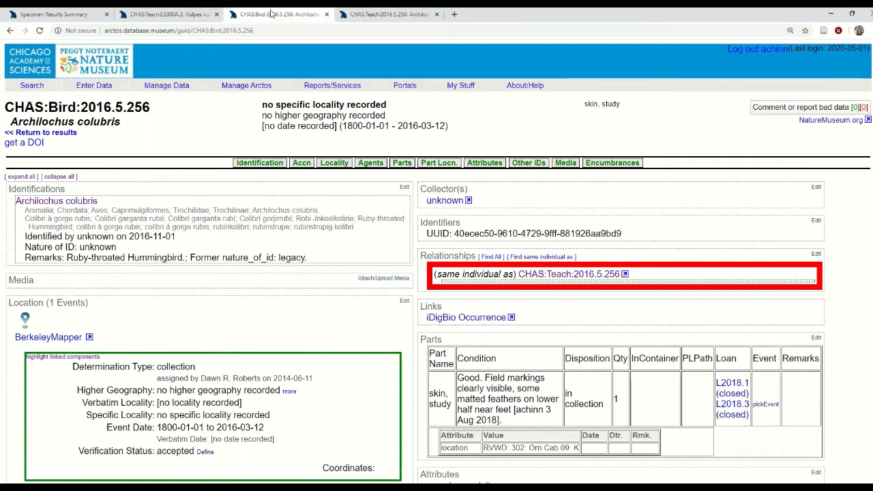
left_click(368, 15)
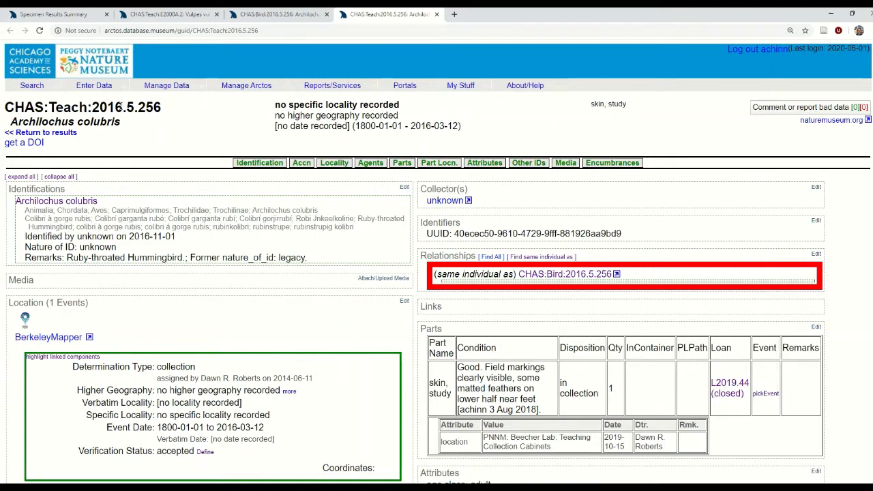
left_click(267, 15)
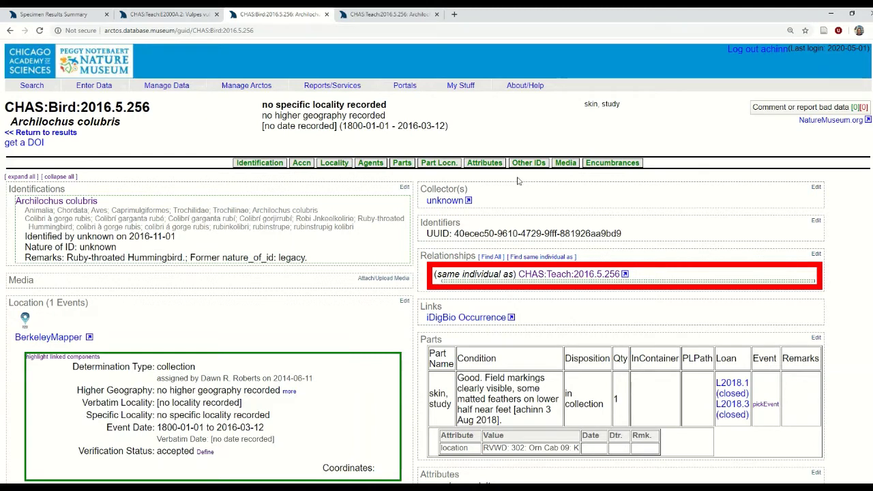
left_click(368, 19)
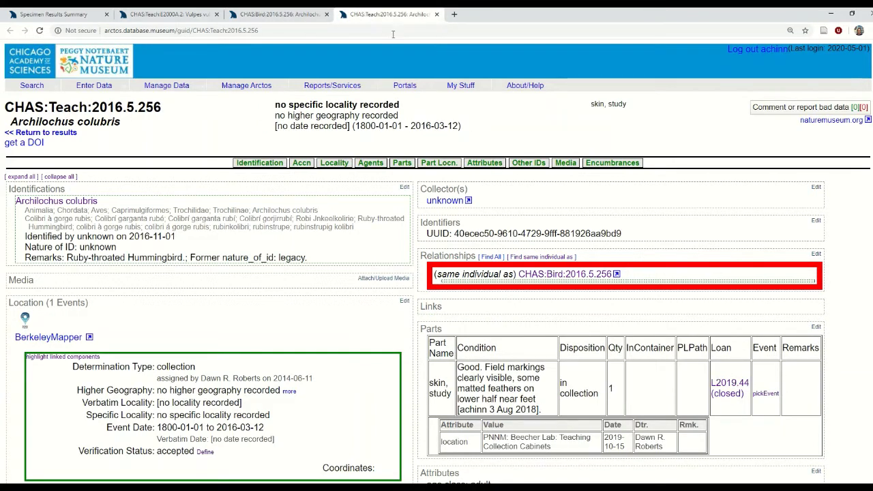
left_click(729, 389)
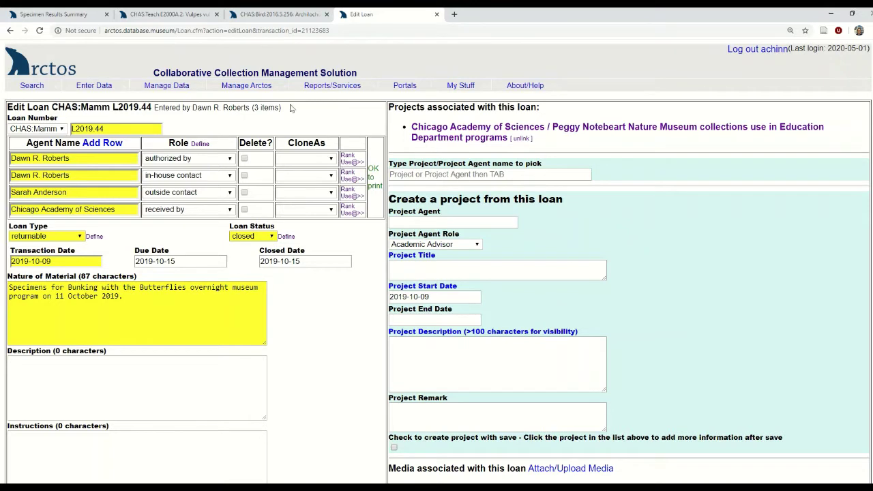
Scroll through the L2019.44 loan form (2019-10-09 to 2019-10-15) down to the item and Print links.
scroll(392, 205, "down", 1)
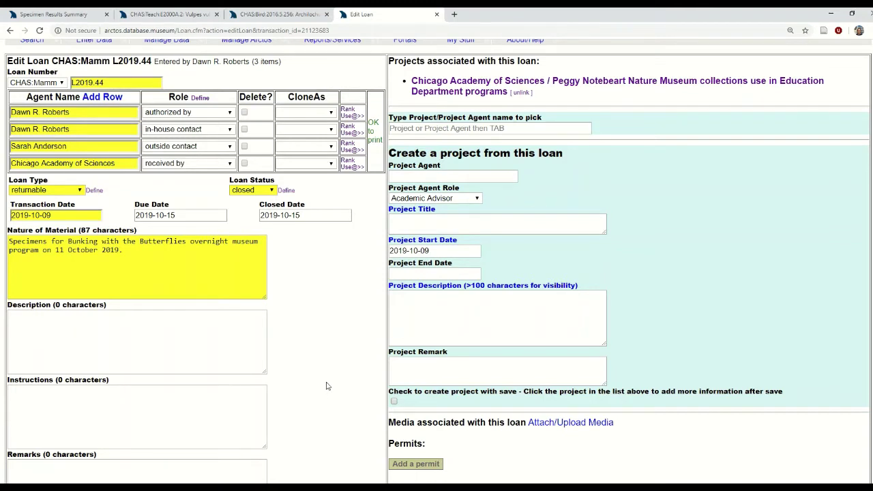
scroll(326, 386, "down", 1)
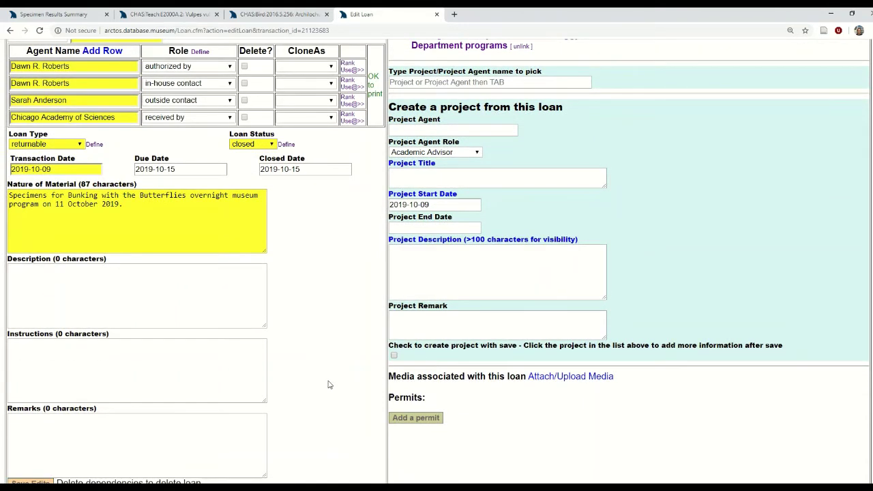
scroll(328, 384, "down", 2)
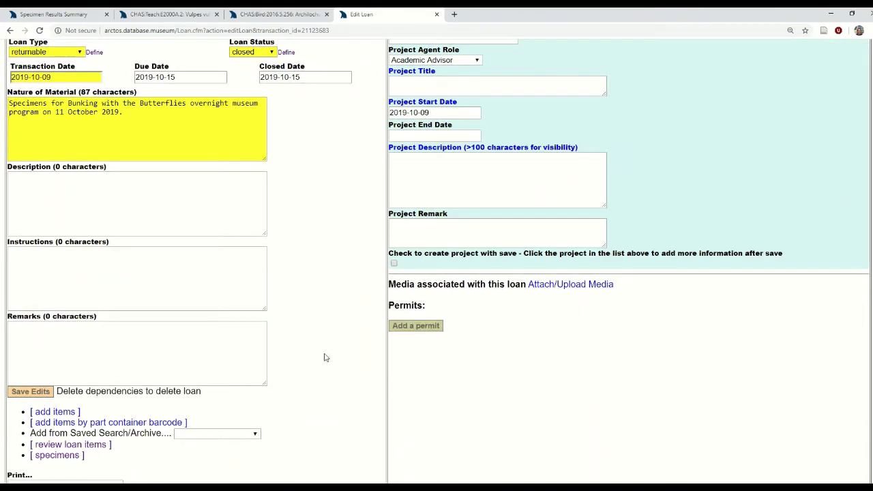
scroll(324, 357, "down", 1)
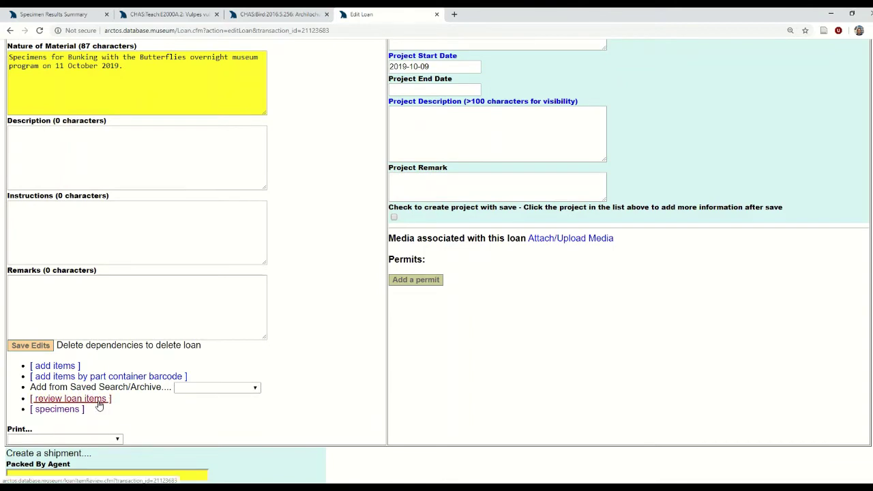
Review the loan's three Archilochus colubris study skins, then return to the L2019.44 edit form.
left_click(99, 405)
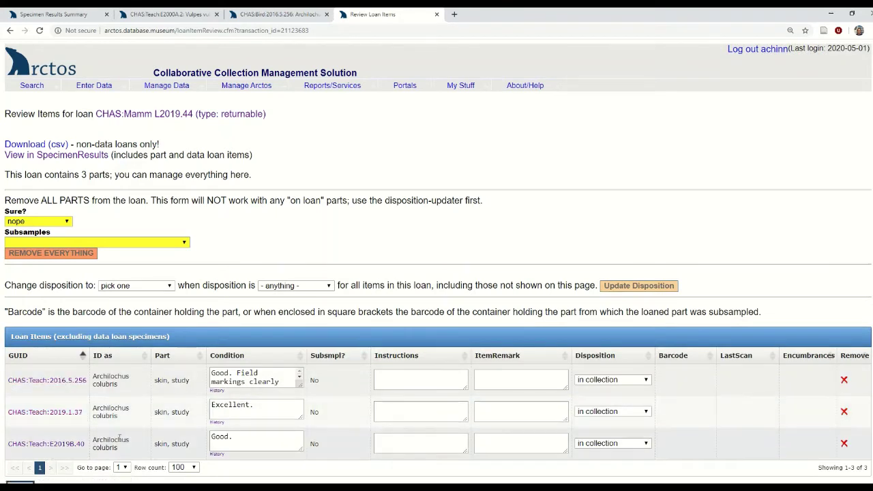
scroll(580, 231, "down", 1)
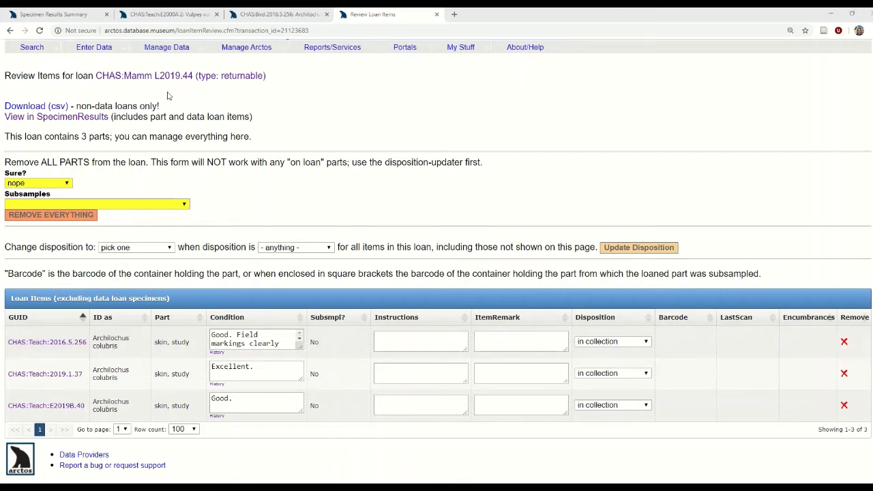
left_click(153, 77)
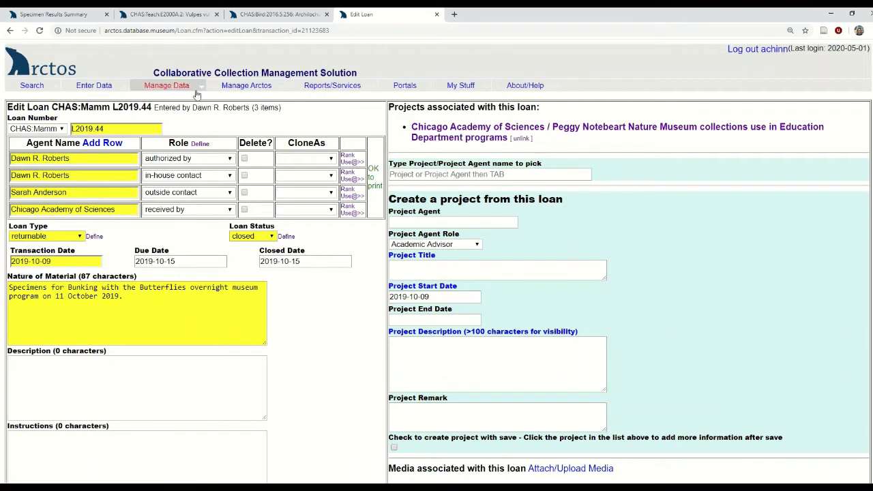
Open the data management menu on the CHAS:Mamm L2019.44 Edit Loan page.
left_click(167, 86)
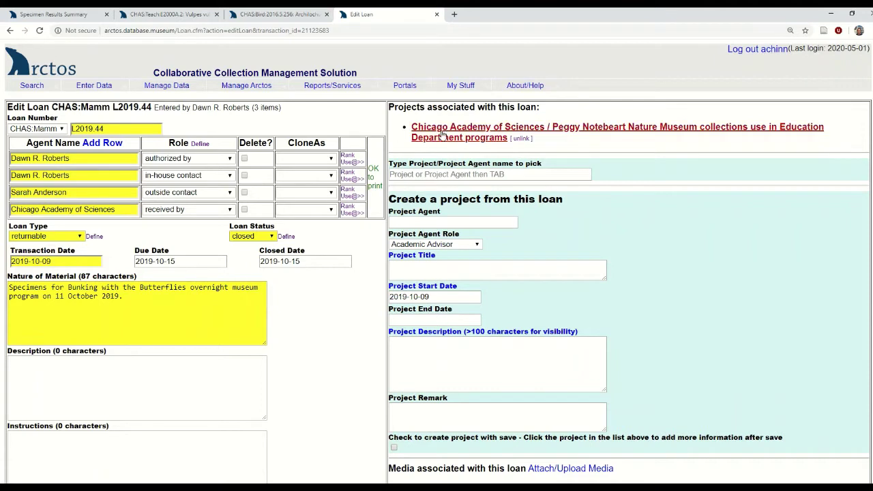
Open the associated CHAS education programs project in a new tab and switch to it.
right_click(461, 131)
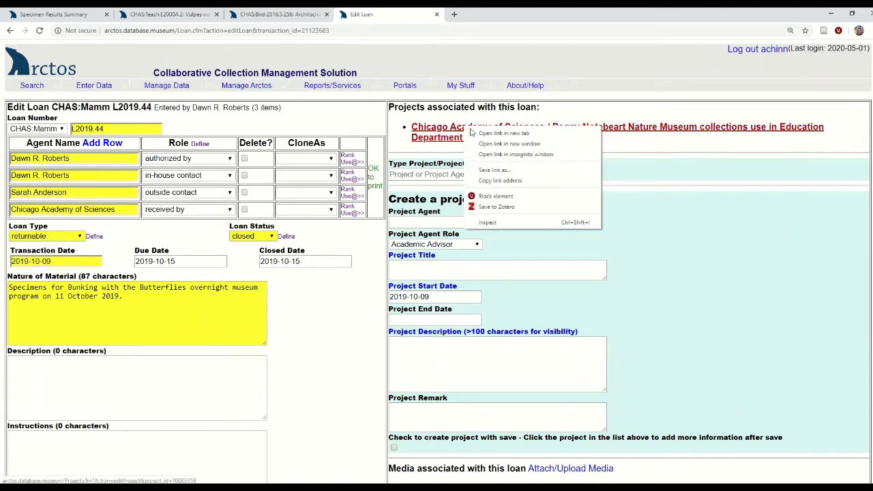
left_click(485, 134)
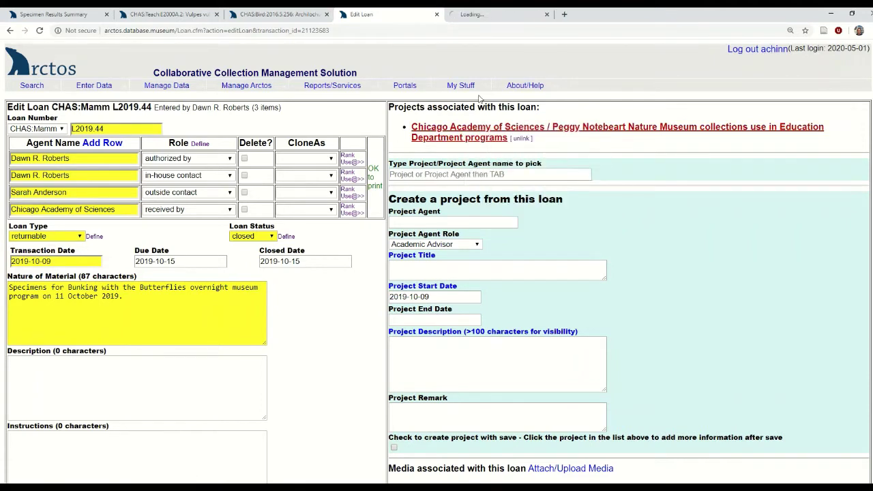
left_click(486, 17)
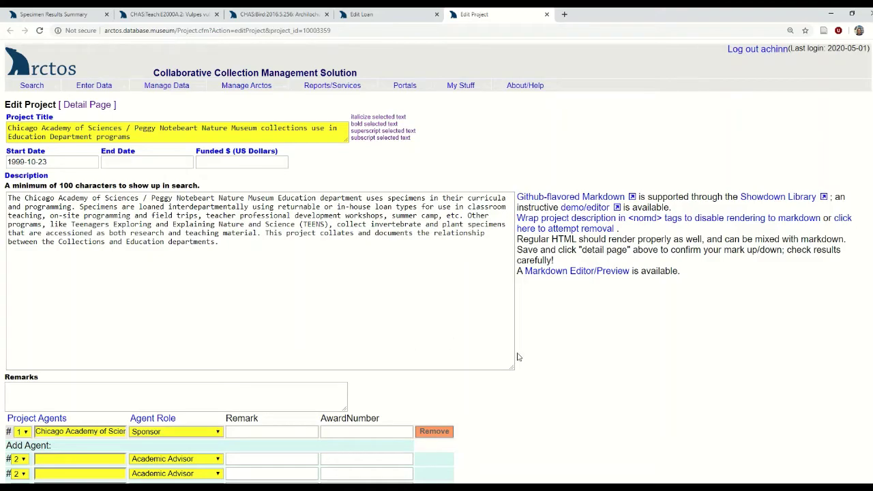
Confirm CHAS:Mamm L2019.44 appears under Project Loans, then start adding another loan.
scroll(546, 350, "down", 3)
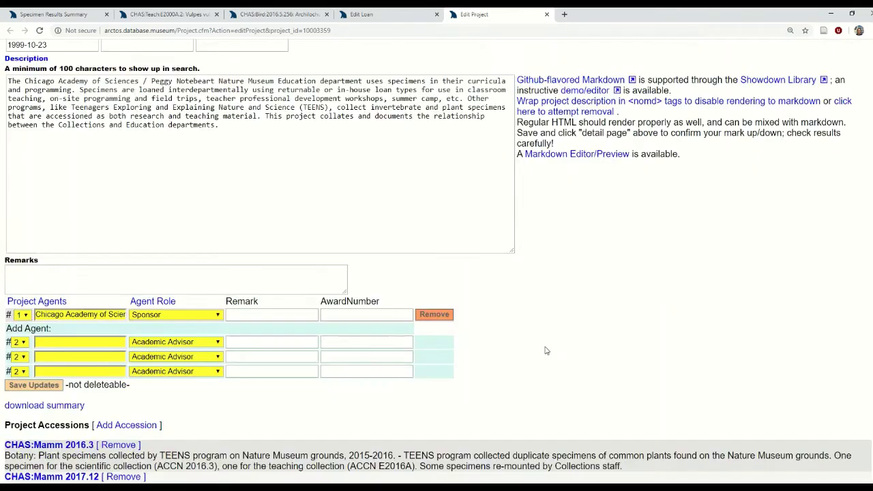
scroll(546, 351, "down", 10)
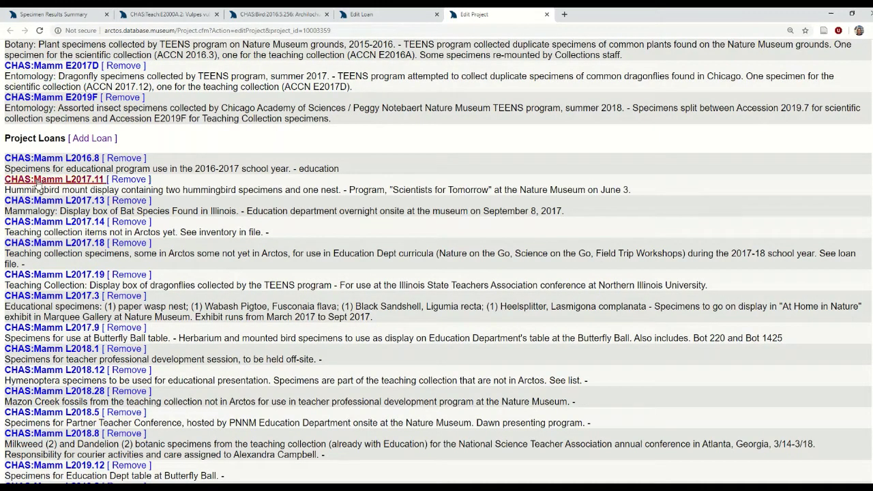
scroll(298, 380, "down", 4)
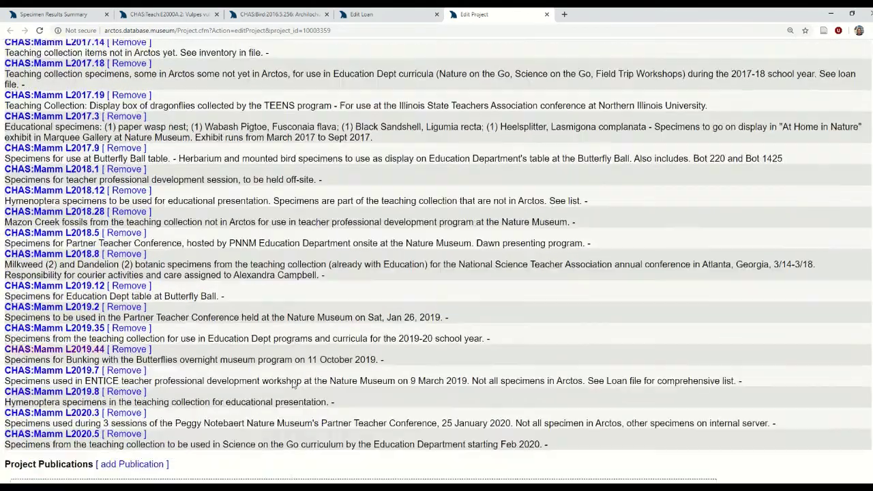
scroll(291, 384, "up", 3)
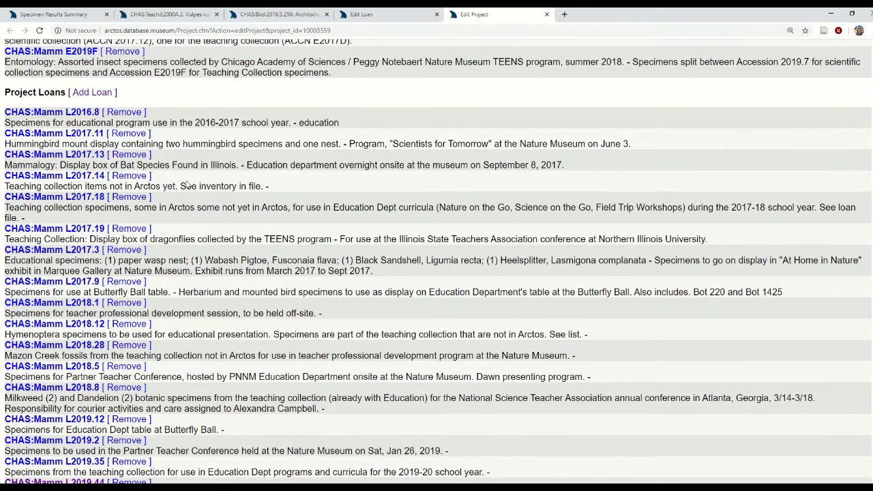
left_click(87, 97)
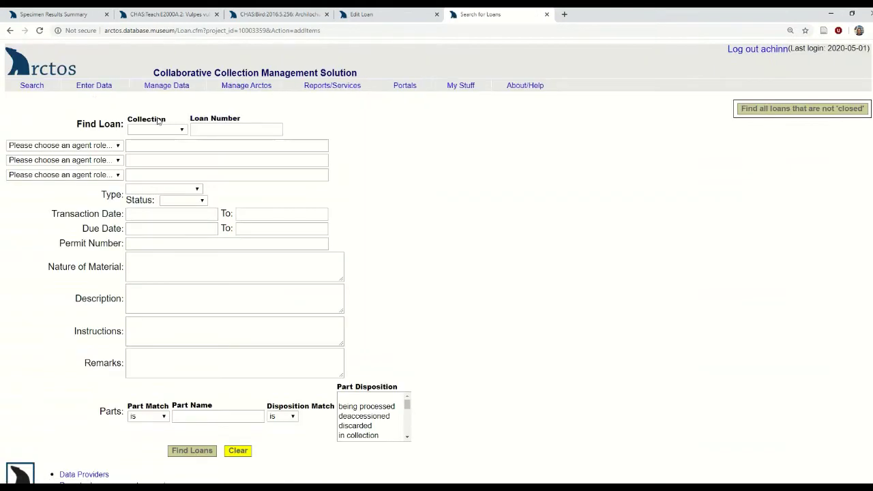
Search for loan L2020.8 and add it to the education programs project.
left_click(202, 131)
type("L2020.8")
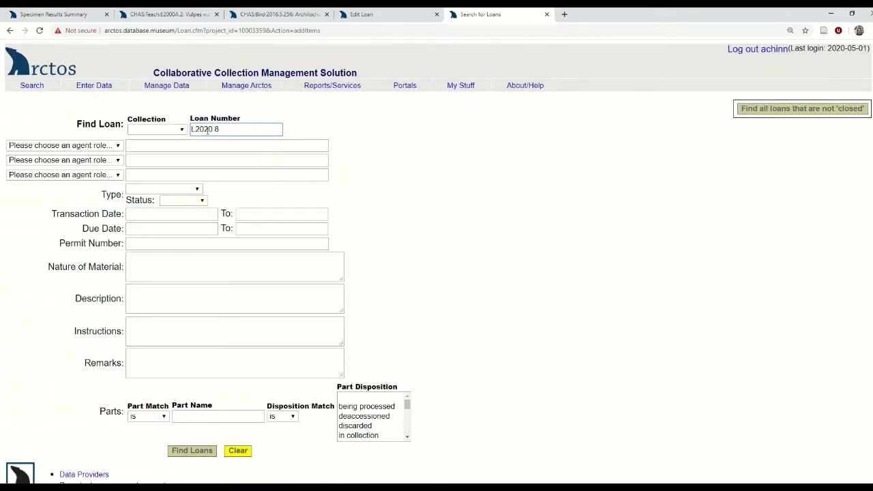
key("Return")
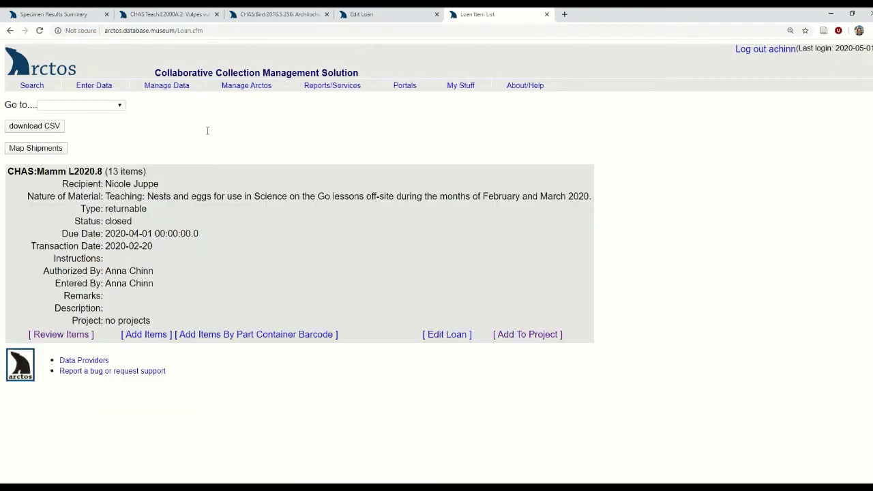
left_click(521, 335)
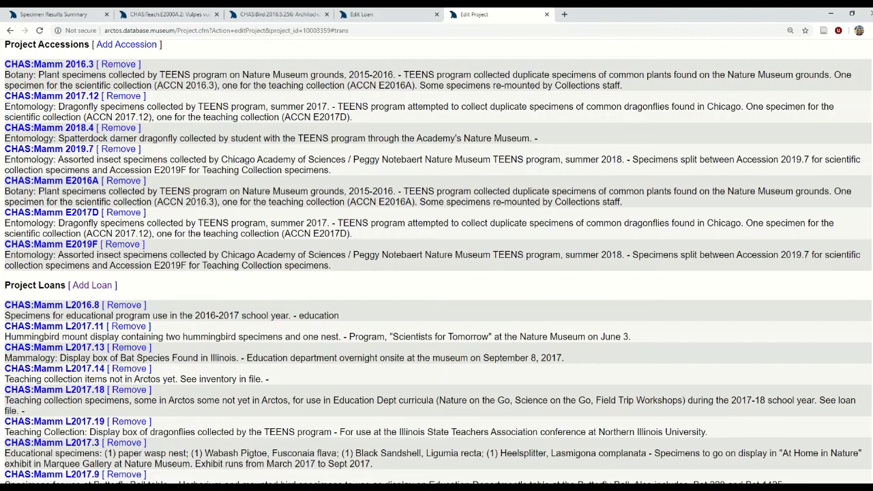
Verify L2020.8 at the end of Project Loans, then go to the project's Detail Page.
scroll(256, 442, "down", 6)
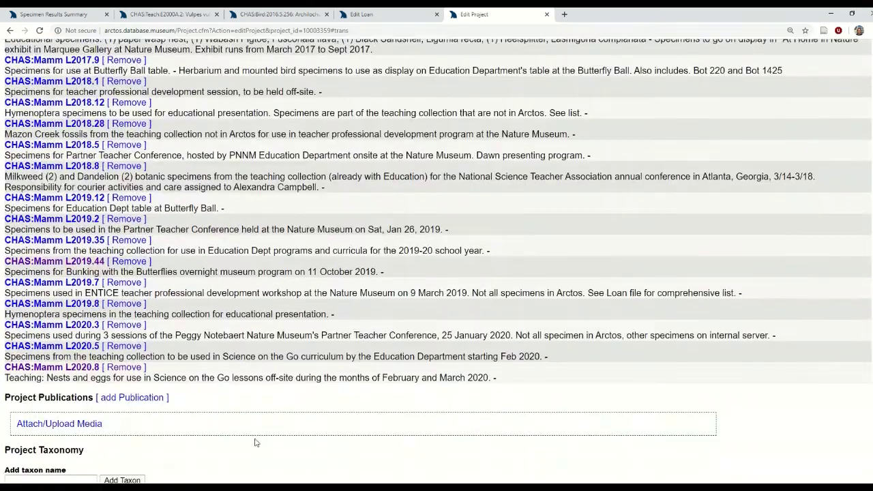
left_click(102, 369)
scroll(421, 379, "up", 12)
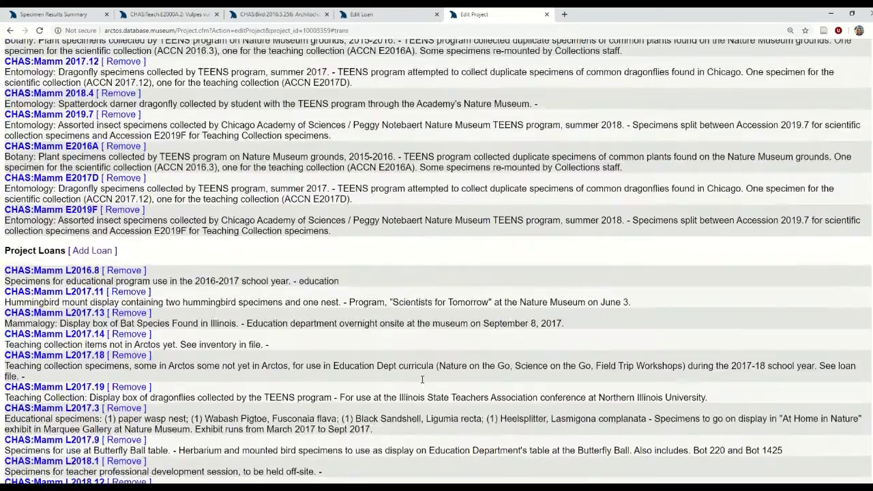
scroll(421, 385, "up", 4)
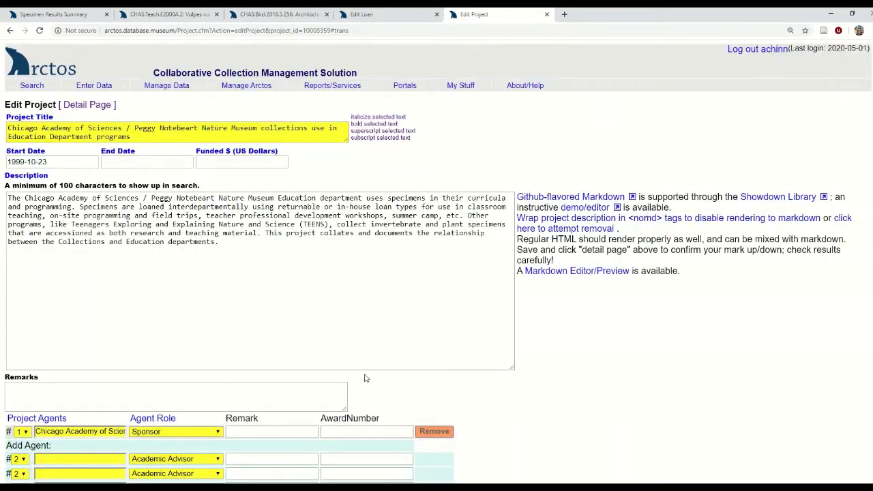
left_click(99, 106)
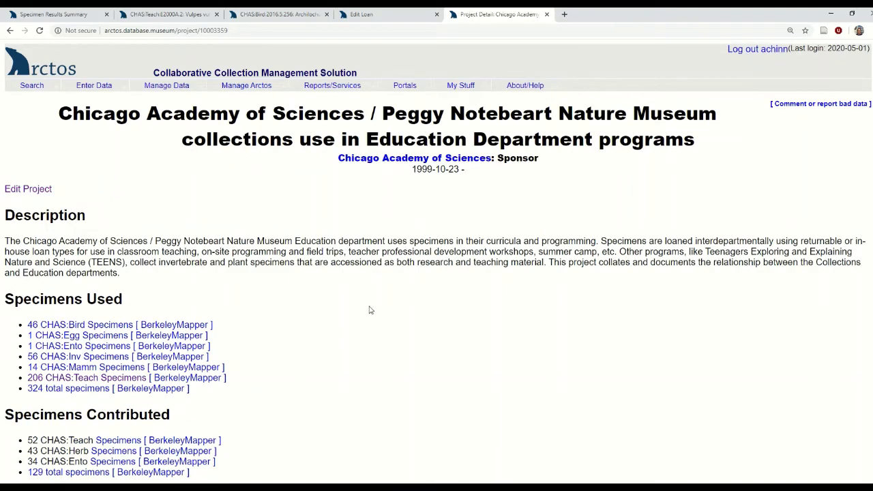
Look over the project's specimens used and contributed, then return to the L2019.44 Edit Loan tab.
scroll(370, 310, "down", 2)
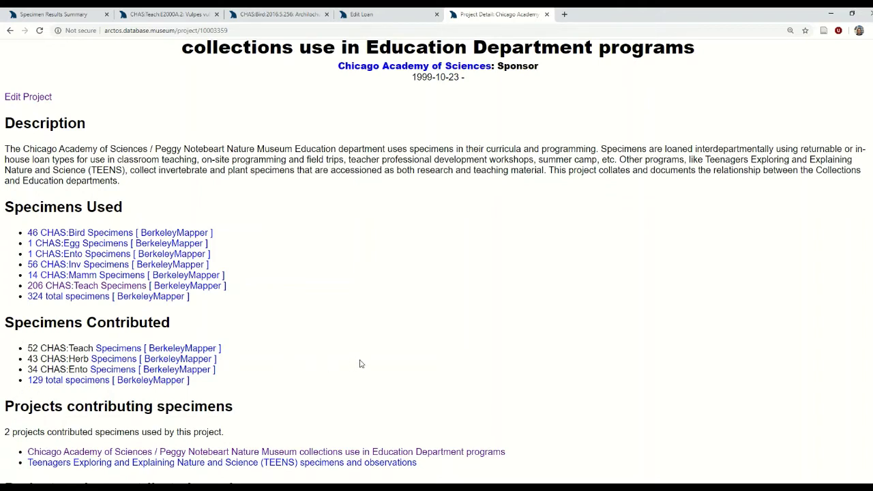
scroll(362, 355, "down", 2)
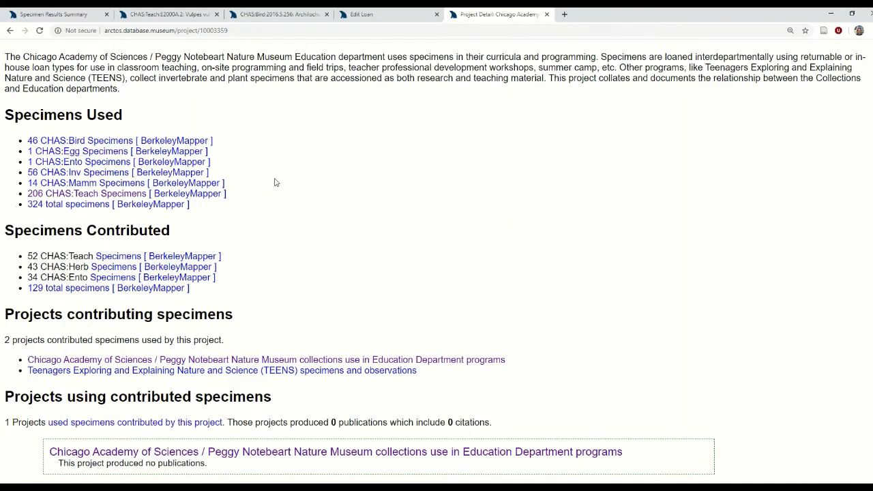
scroll(328, 213, "up", 1)
scroll(328, 213, "up", 2)
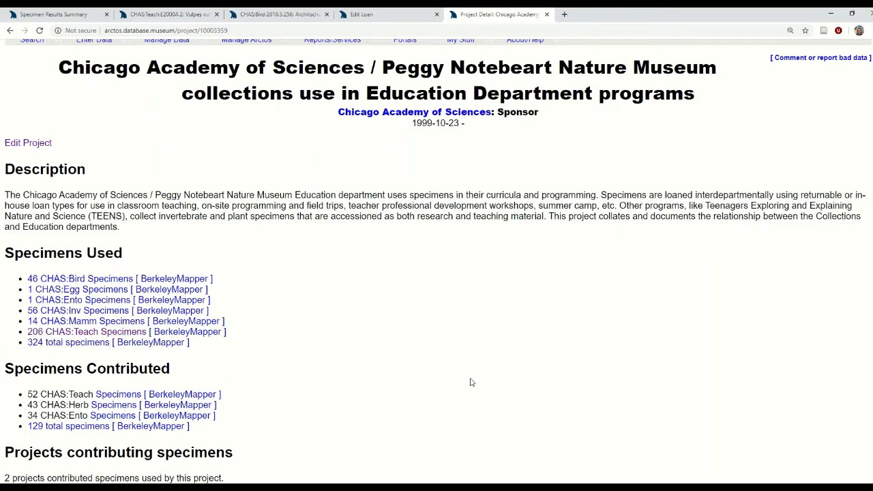
scroll(471, 375, "up", 1)
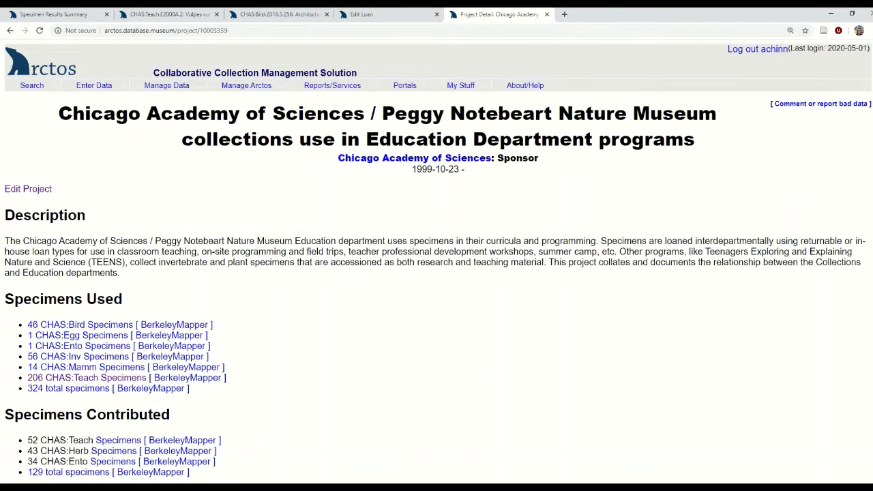
left_click(361, 15)
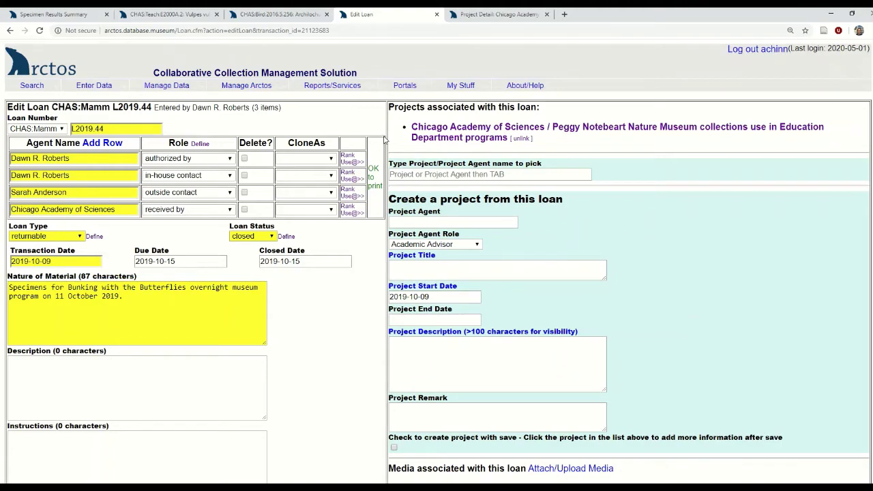
Show the Print dropdown of report options for loan CHAS:Mamm L2019.44.
scroll(384, 140, "down", 3)
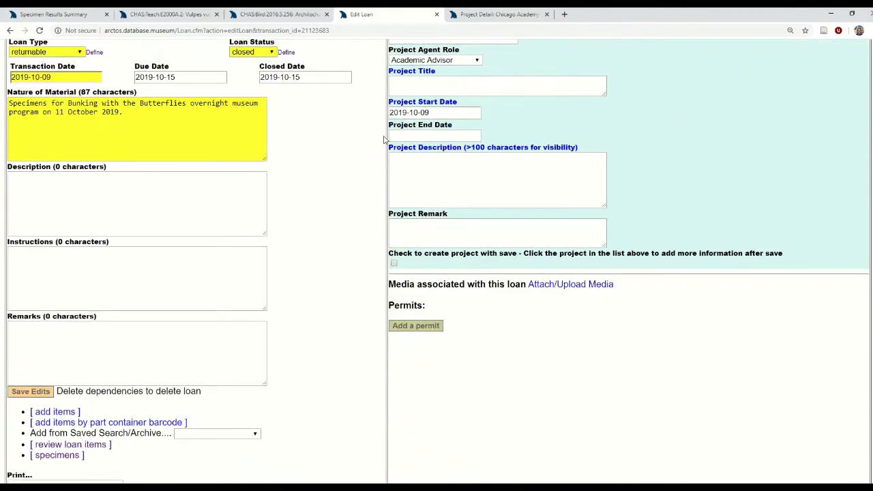
scroll(384, 140, "down", 3)
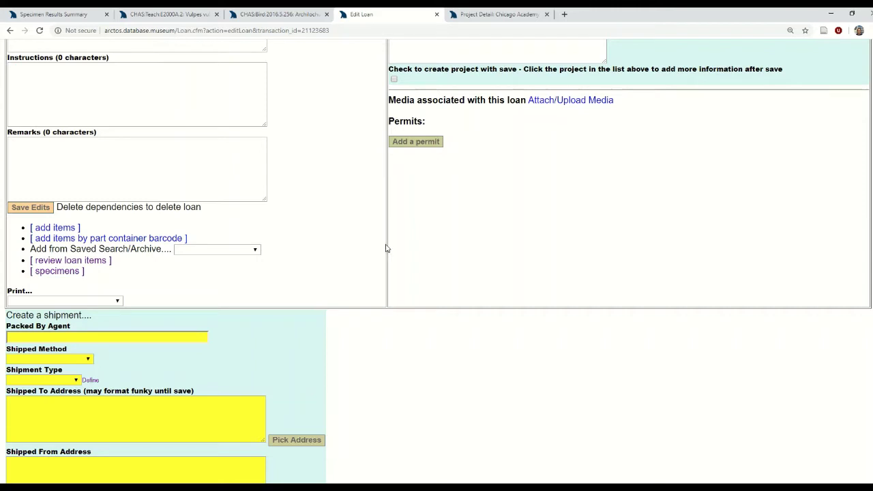
left_click(95, 304)
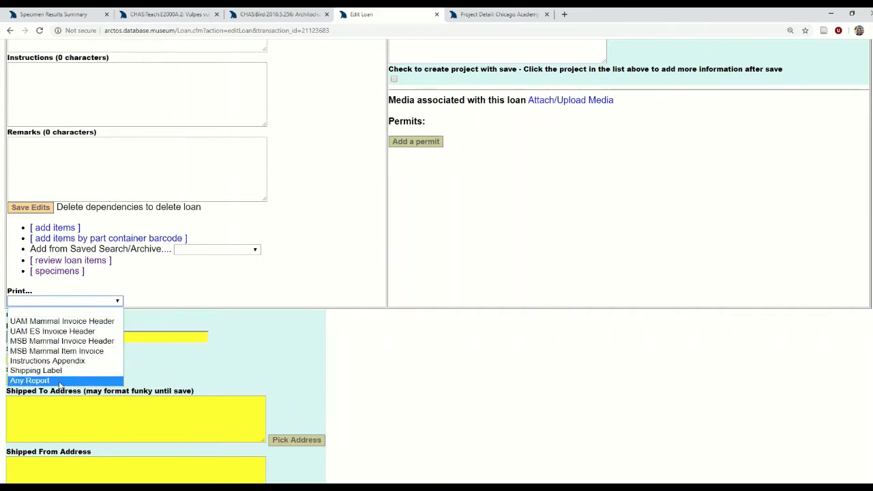
Choose Any Report from the loan's Print menu and reach the Manage Reports page.
left_click(29, 381)
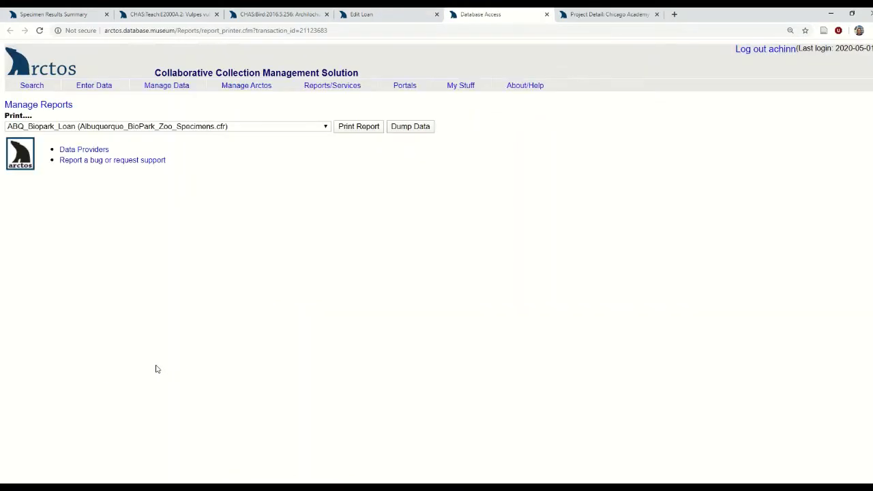
left_click(376, 15)
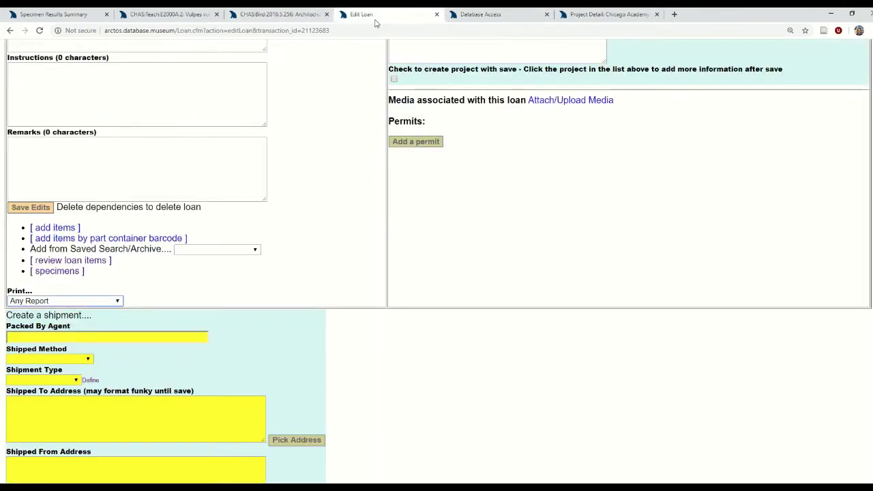
left_click(30, 305)
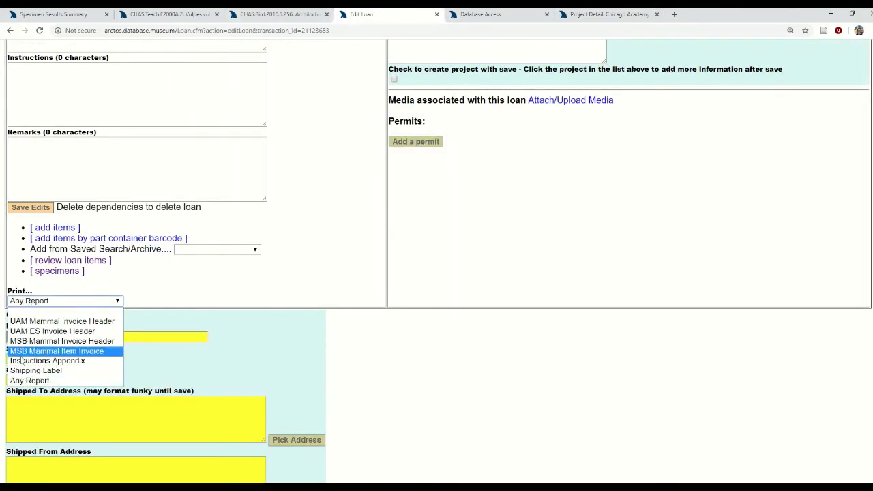
left_click(355, 274)
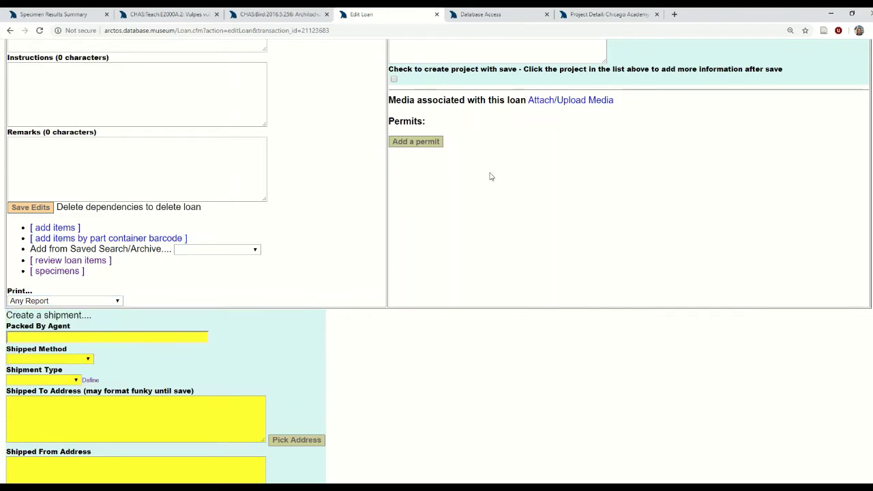
left_click(512, 15)
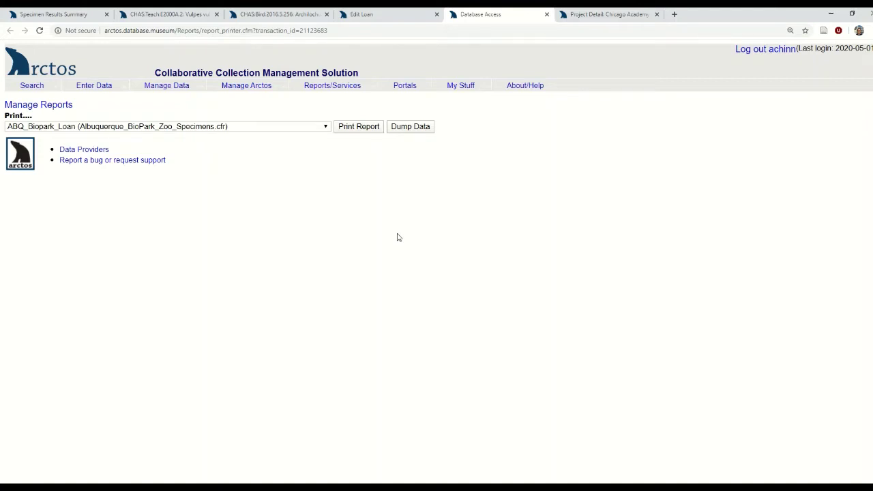
Select CHAS_loan_inventory (CHAS_loan_inventory.cfr) and print the L2019.44 inventory report.
left_click(318, 131)
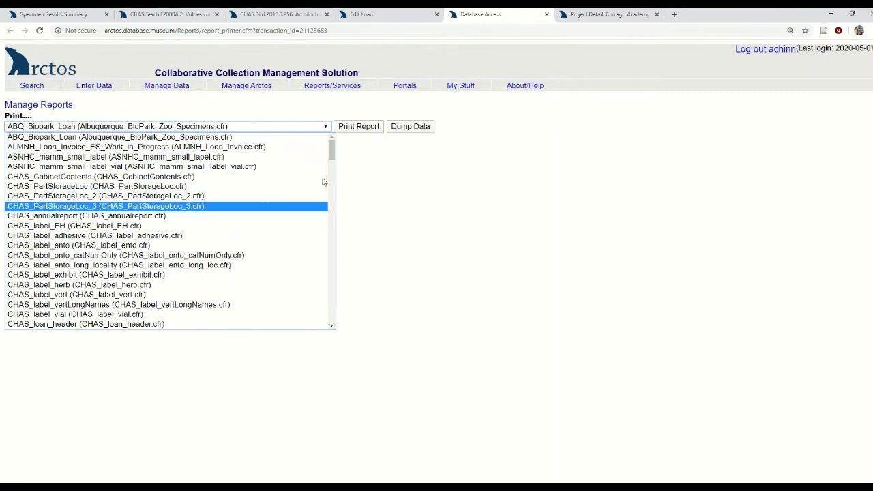
scroll(331, 152, "down", 1)
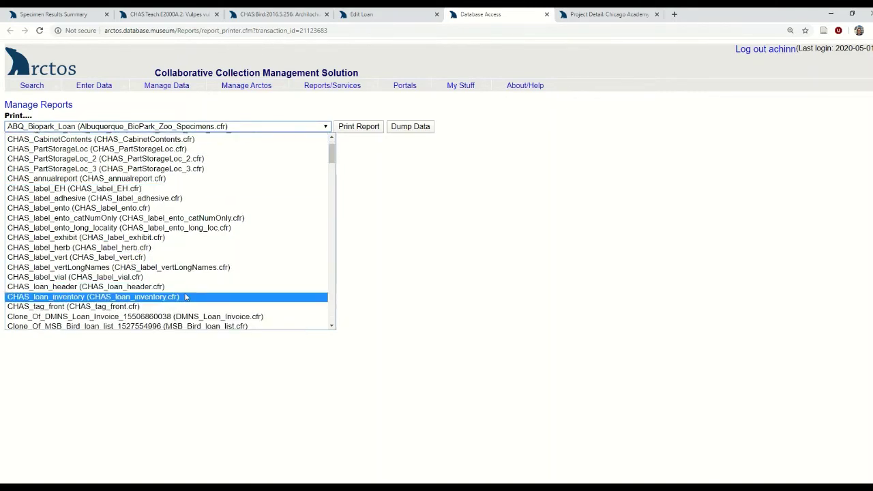
left_click(185, 297)
left_click(338, 129)
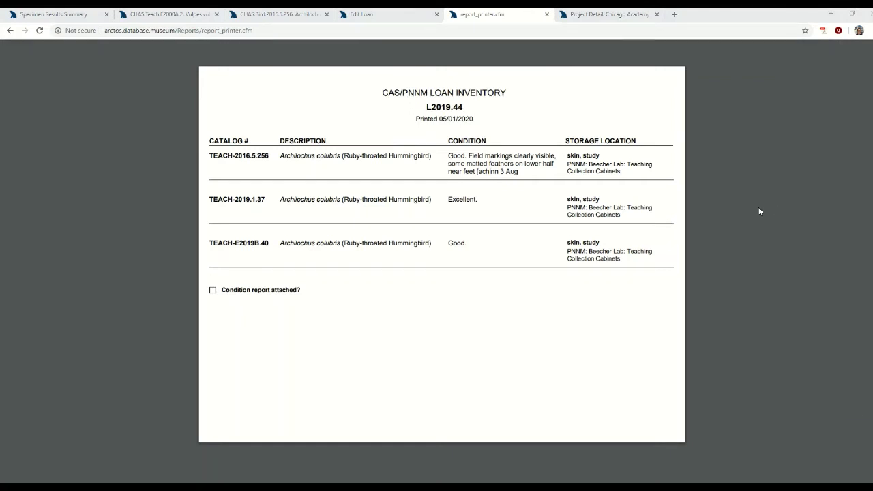
Close the loan inventory report and go to the empty Catalog Record Search form.
left_click(545, 14)
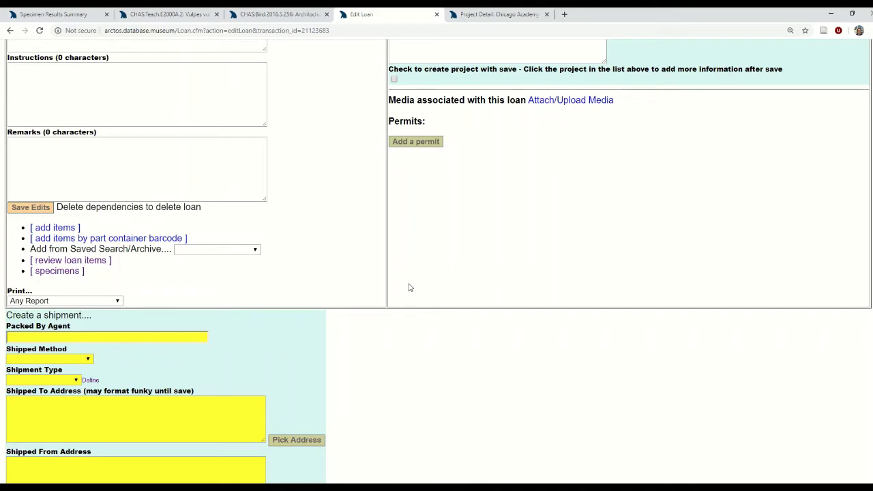
scroll(274, 317, "up", 3)
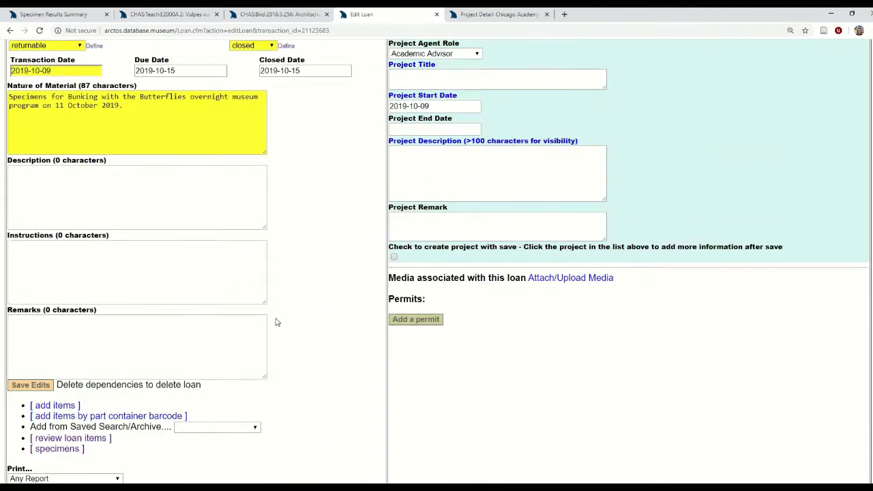
scroll(275, 322, "up", 3)
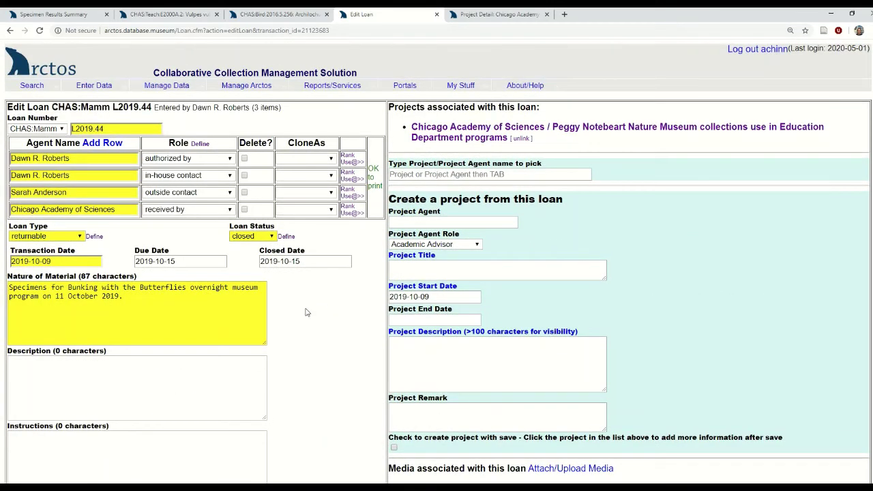
left_click(30, 88)
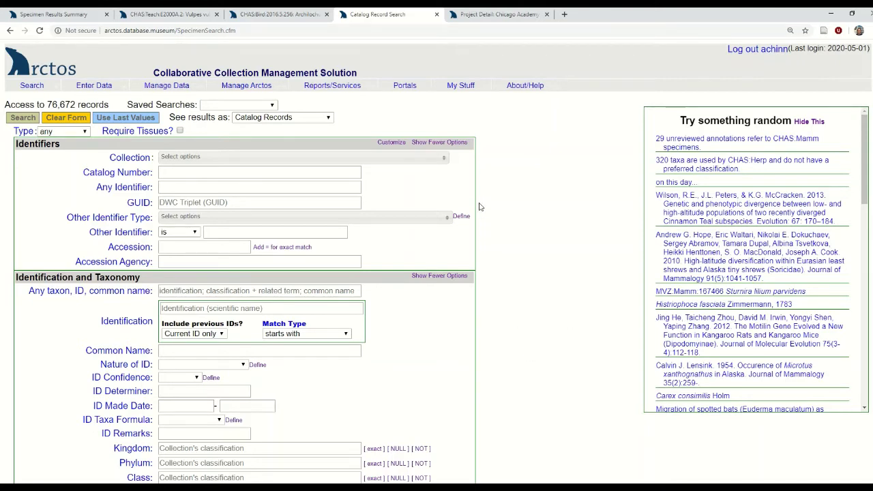
Restrict the catalog search collection to Teaching specimens.
left_click(432, 158)
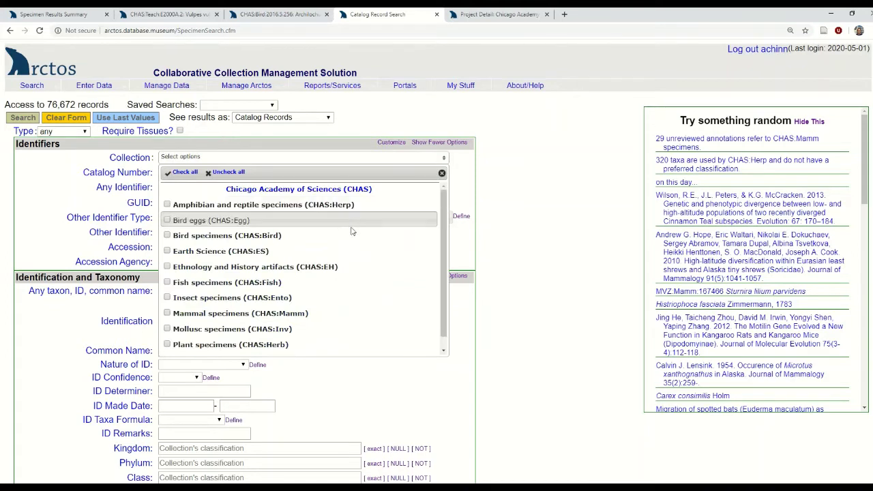
scroll(376, 252, "down", 1)
left_click(276, 334)
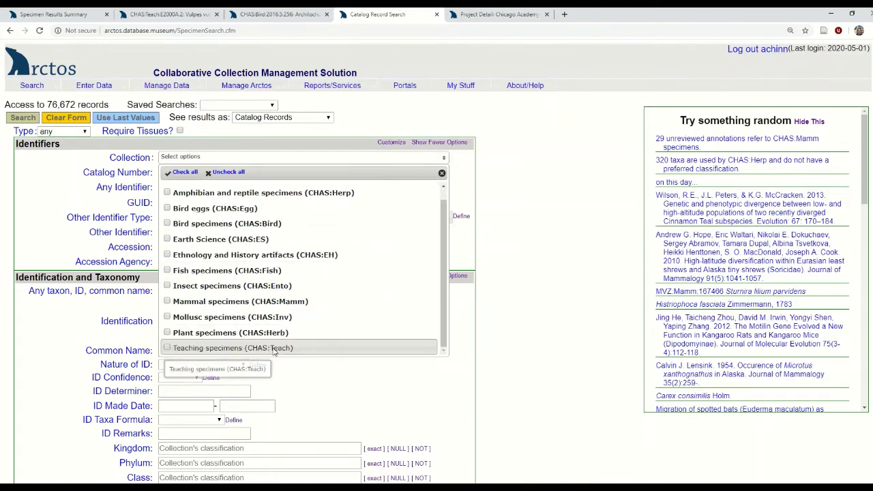
left_click(514, 325)
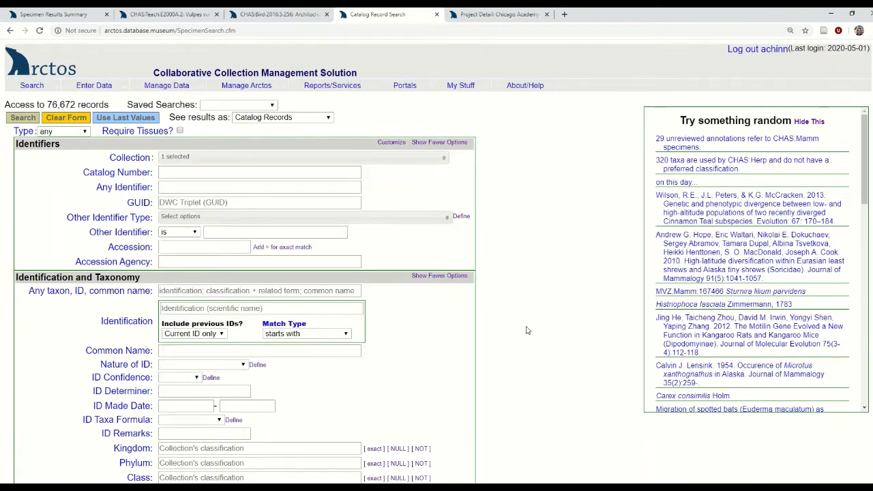
Set Entered By to the suggested staff member and Entered Date 2020-01-01 to 2020-05-01.
scroll(527, 329, "down", 4)
scroll(527, 331, "down", 15)
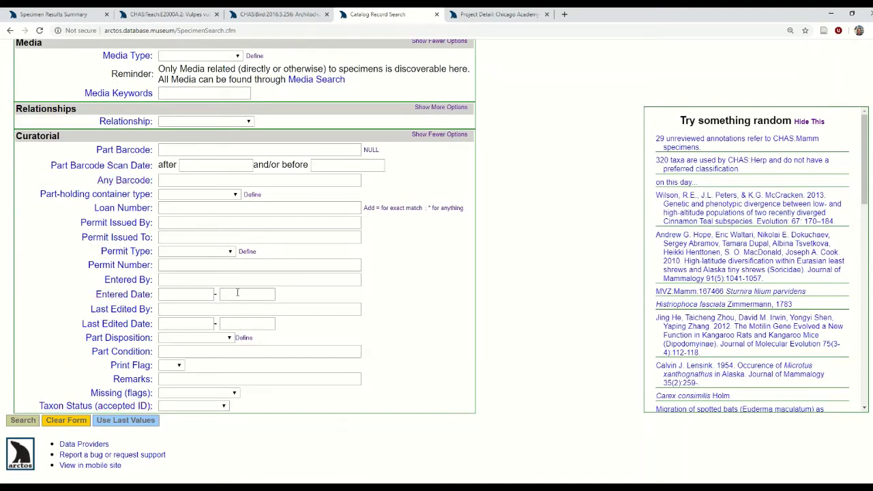
left_click(204, 281)
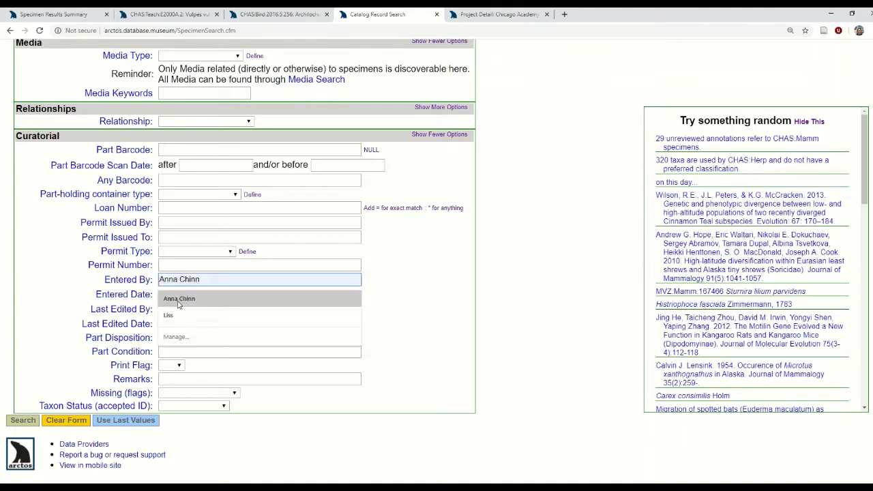
left_click(177, 300)
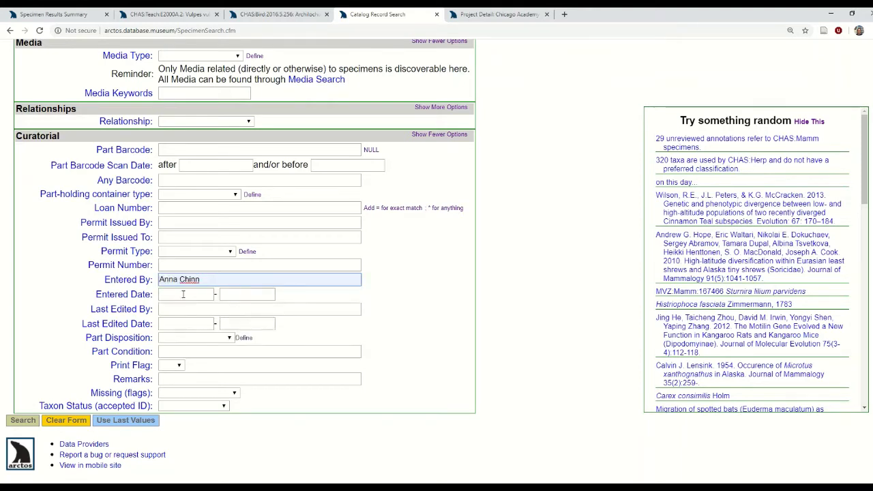
left_click(186, 294)
type("2020-01-01")
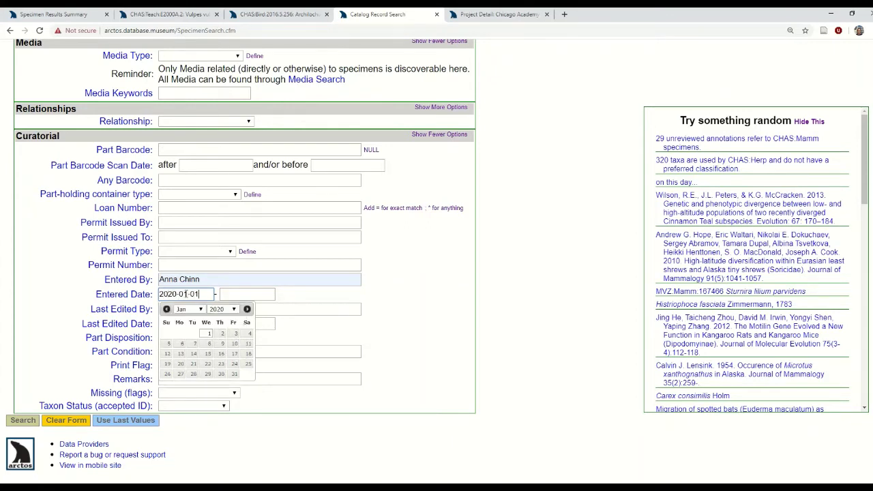
key("Tab")
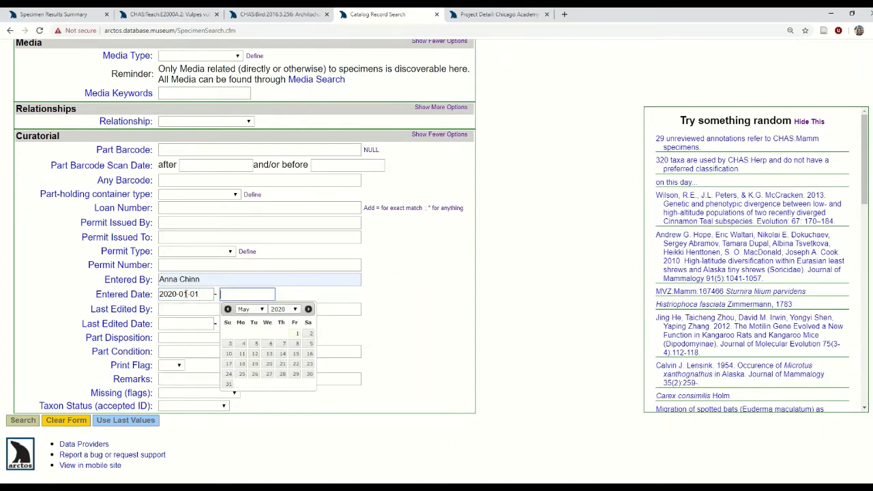
type("2020-05-01")
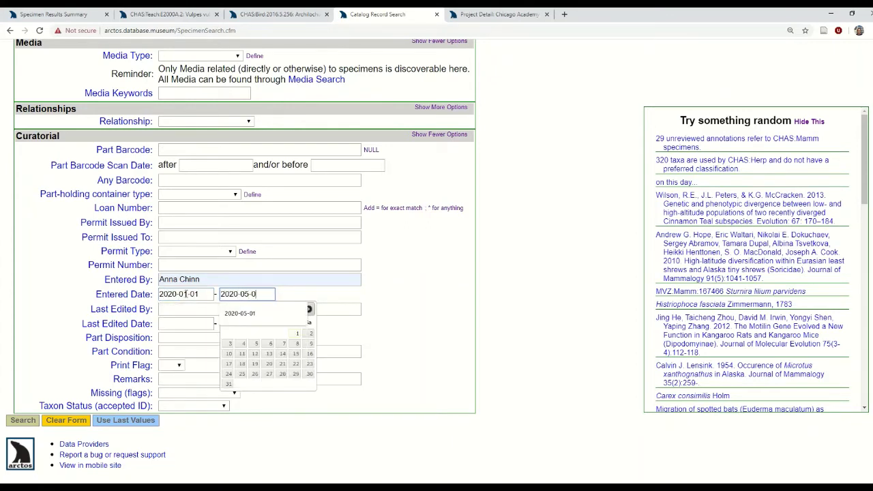
Search the 8 Teaching records and print them with the CHAS_label_adhesive report.
left_click(23, 422)
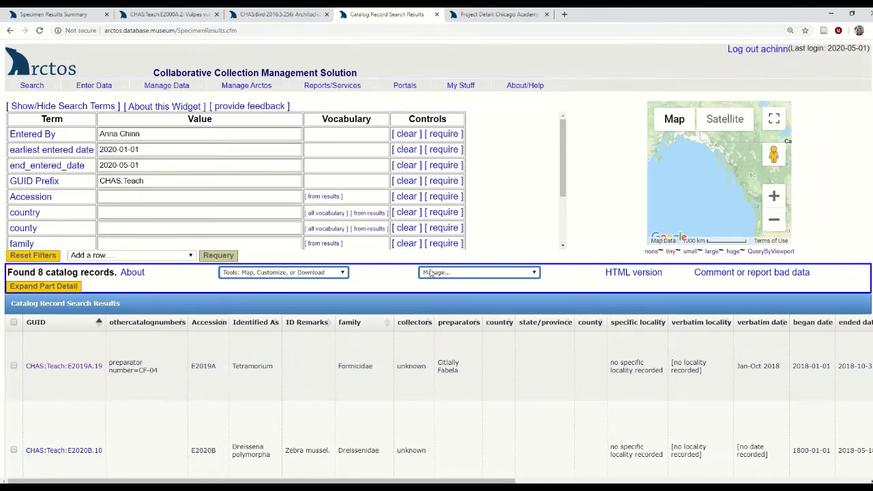
left_click(492, 273)
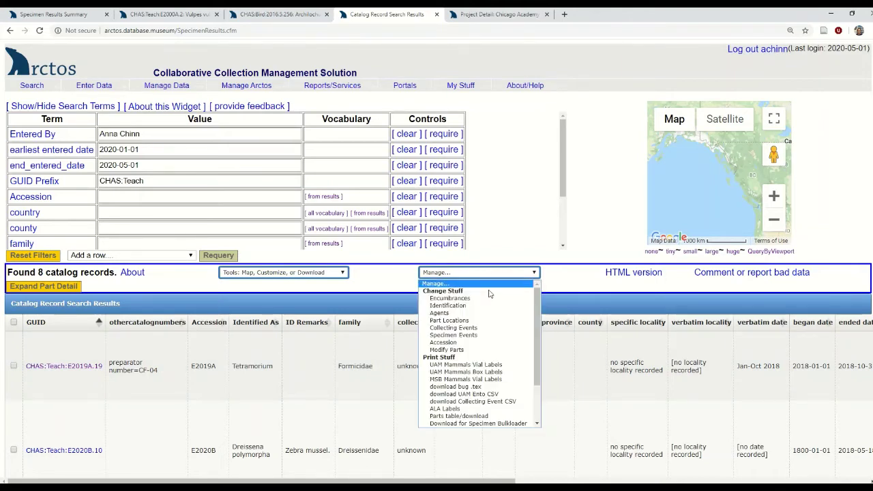
scroll(491, 335, "down", 2)
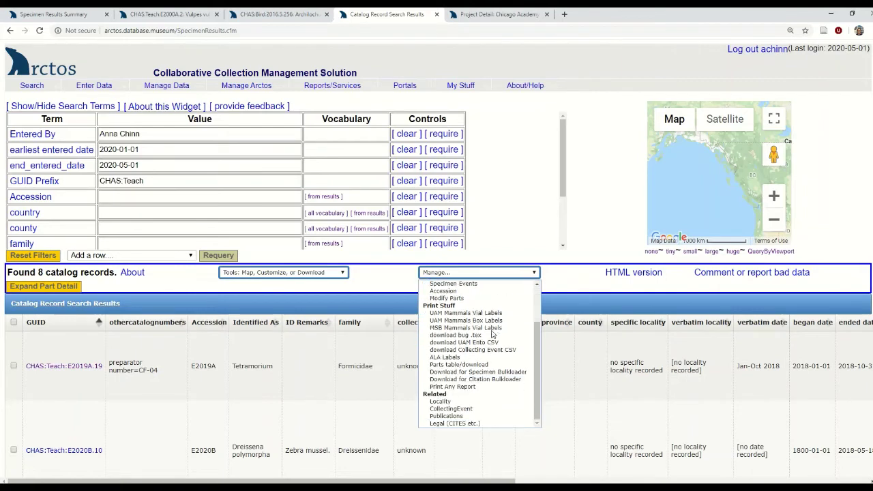
left_click(471, 386)
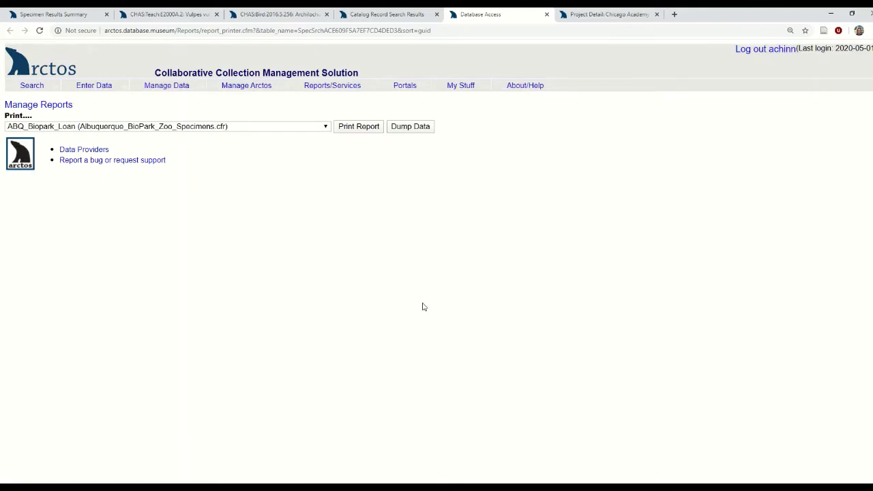
left_click(209, 128)
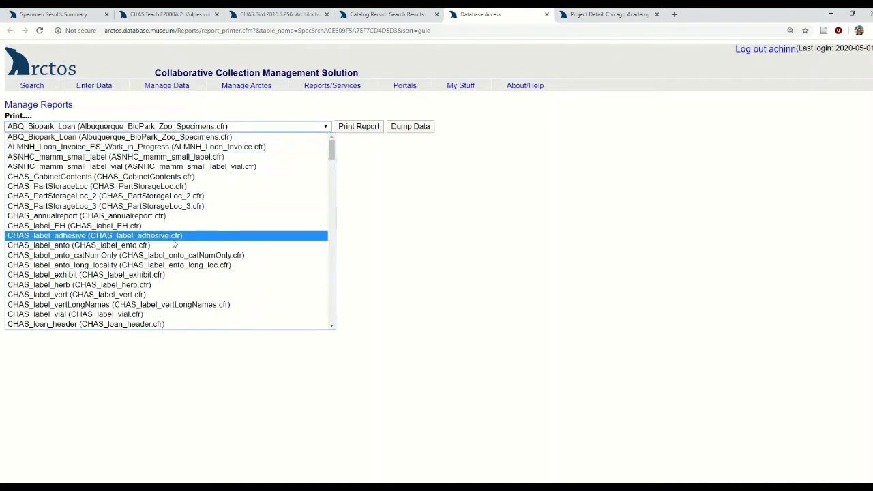
left_click(179, 239)
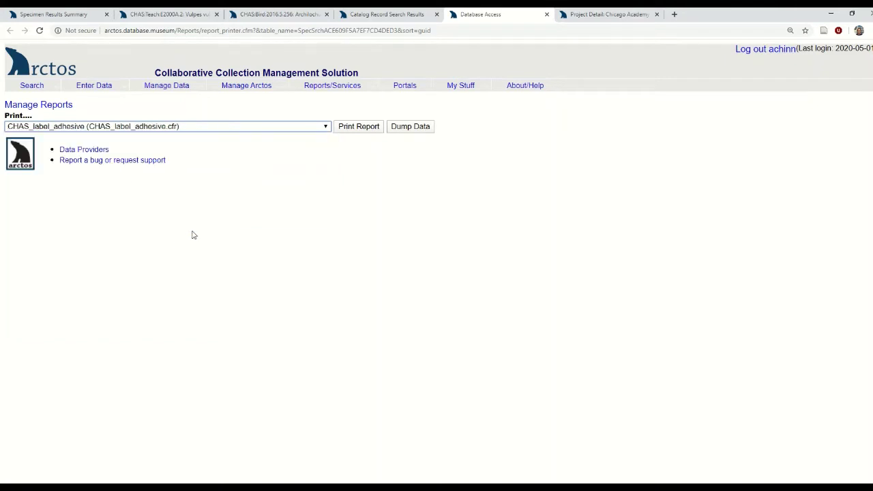
left_click(348, 128)
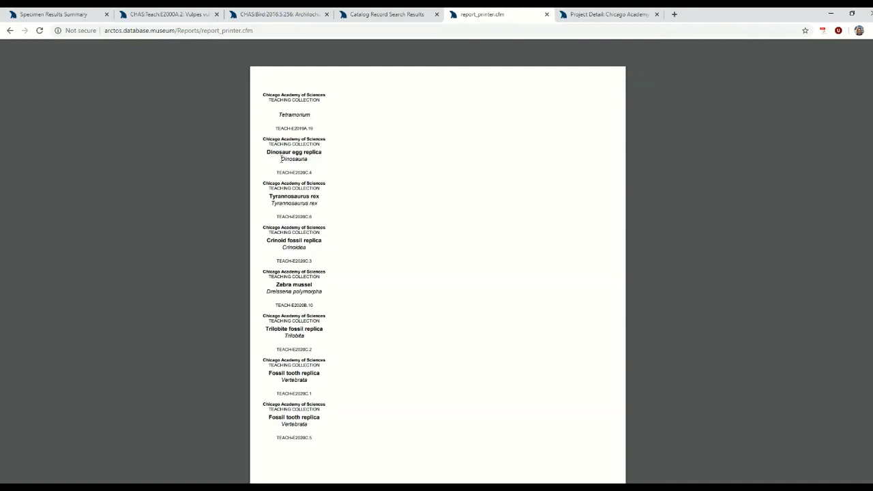
Inspect the adhesive label sheet, highlighting Dinosauria, then return to the Specimen Results Summary.
left_click_drag(281, 159, 265, 153)
left_click(91, 15)
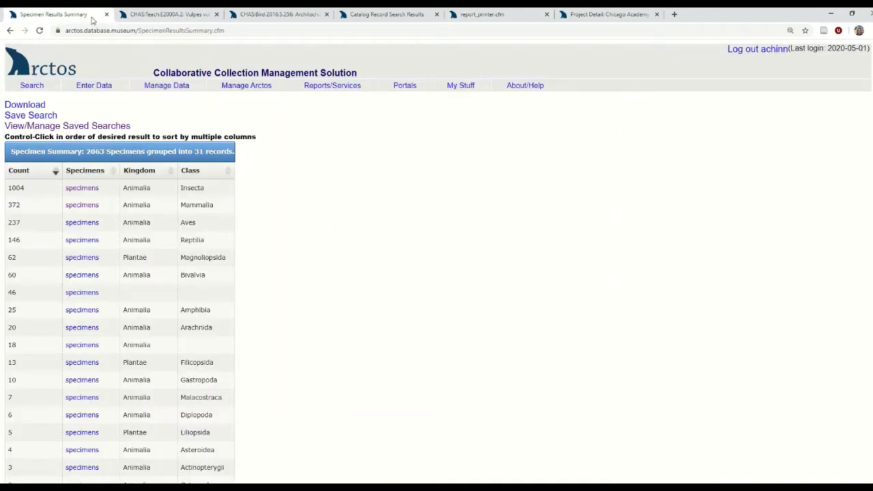
Open a fresh, empty Catalog Record Search form showing all 76,672 accessible records, back at its top.
left_click(30, 87)
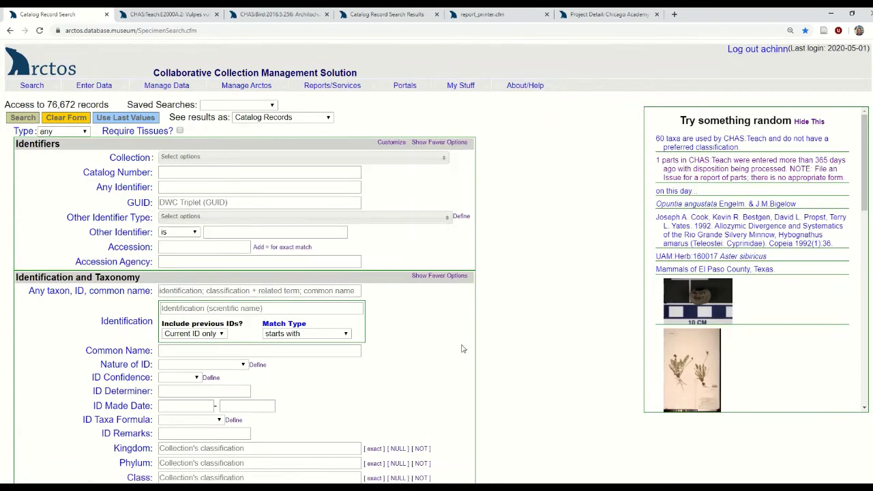
scroll(460, 341, "down", 2)
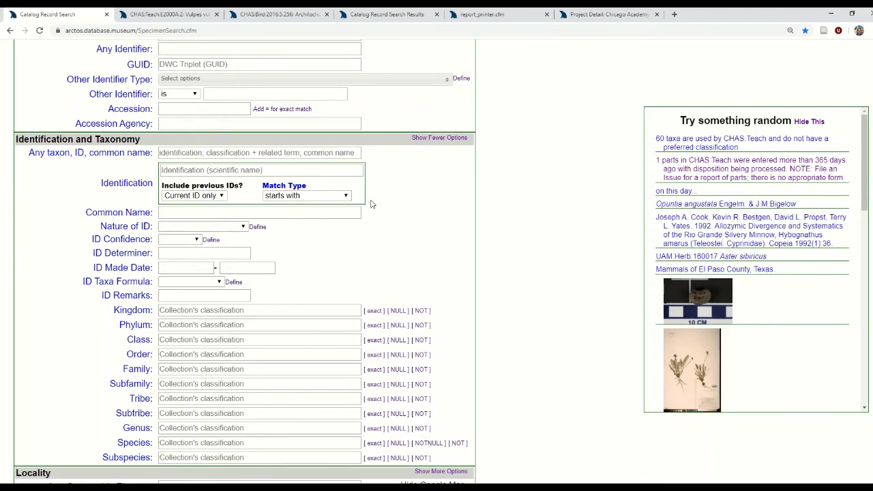
scroll(375, 213, "up", 3)
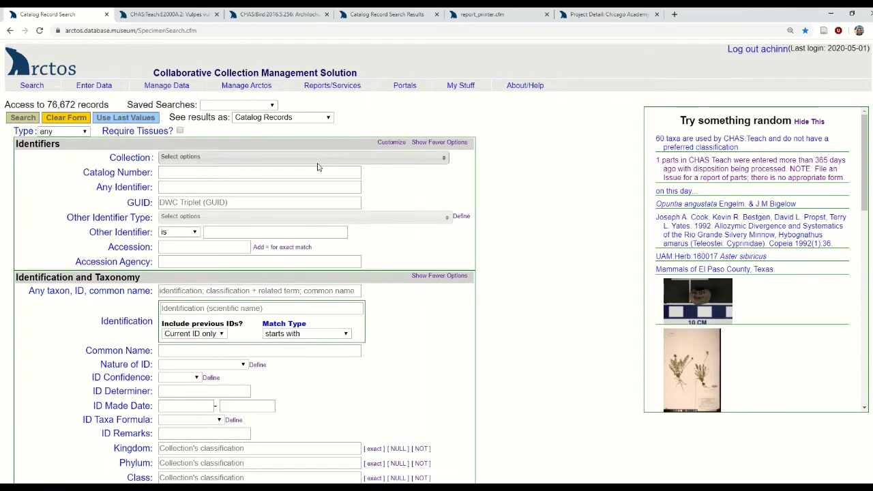
Search the Teaching specimens collection for common name 'coyote'.
left_click(317, 163)
scroll(304, 269, "down", 1)
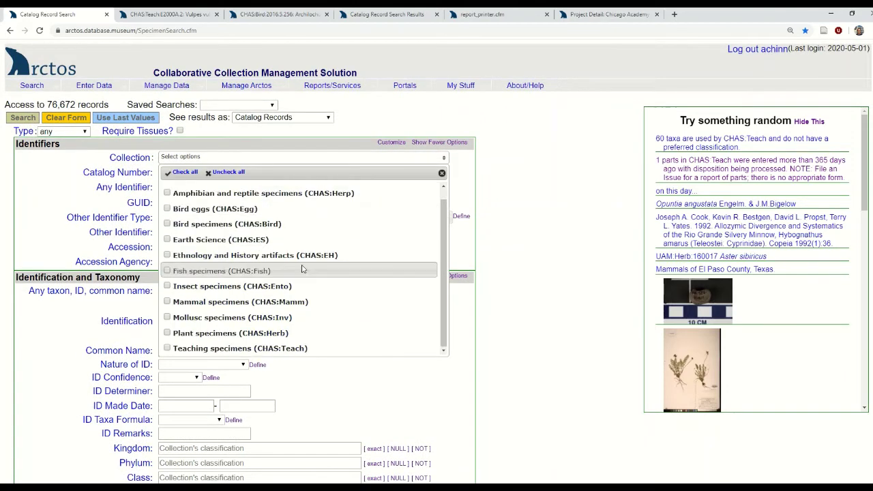
left_click(178, 350)
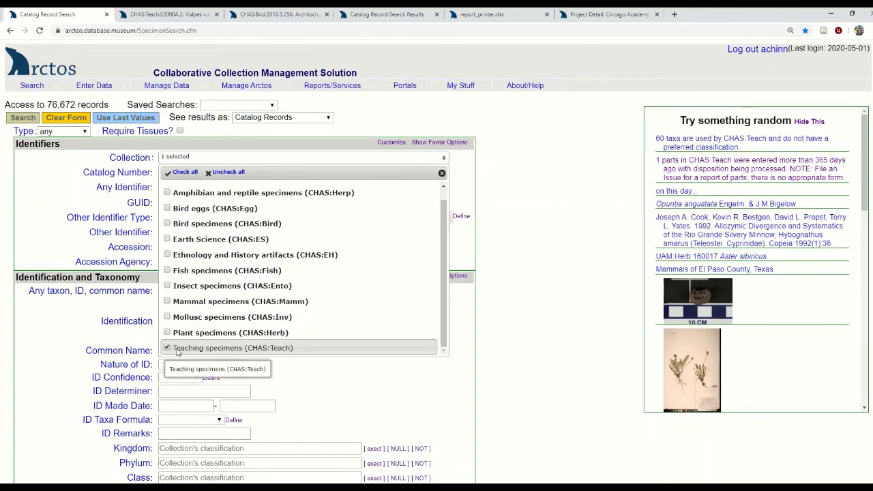
left_click(51, 325)
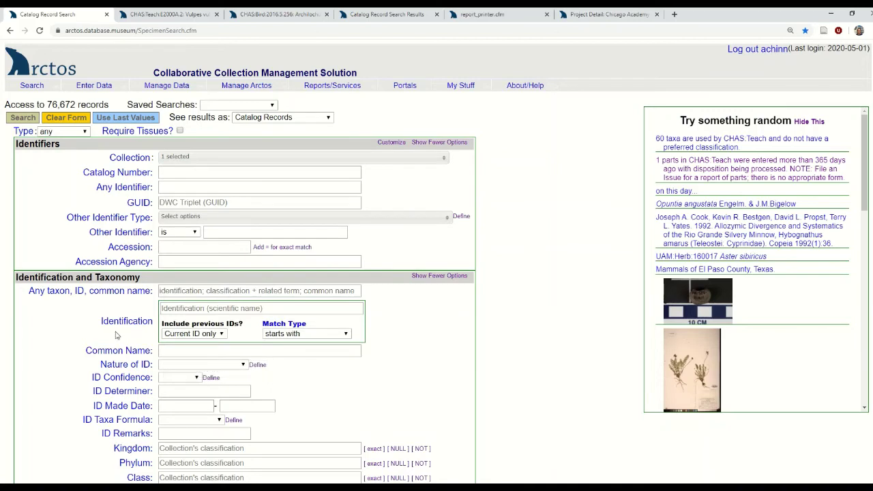
left_click(186, 350)
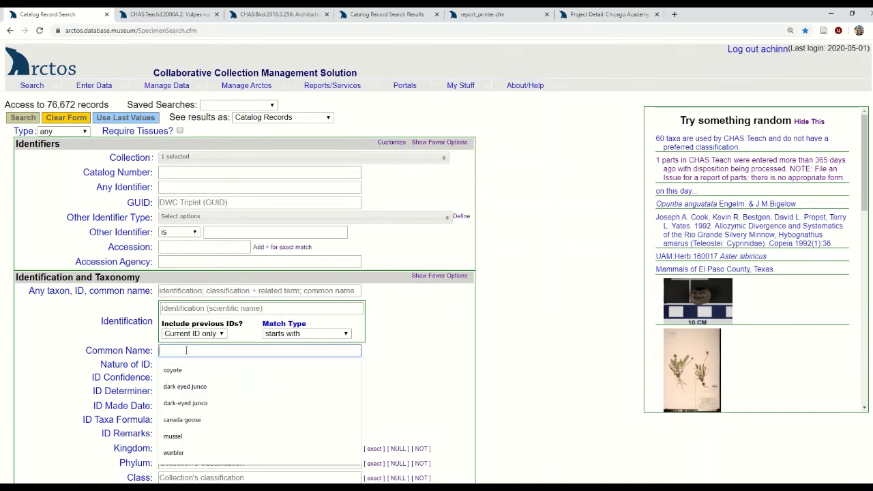
type("coyote")
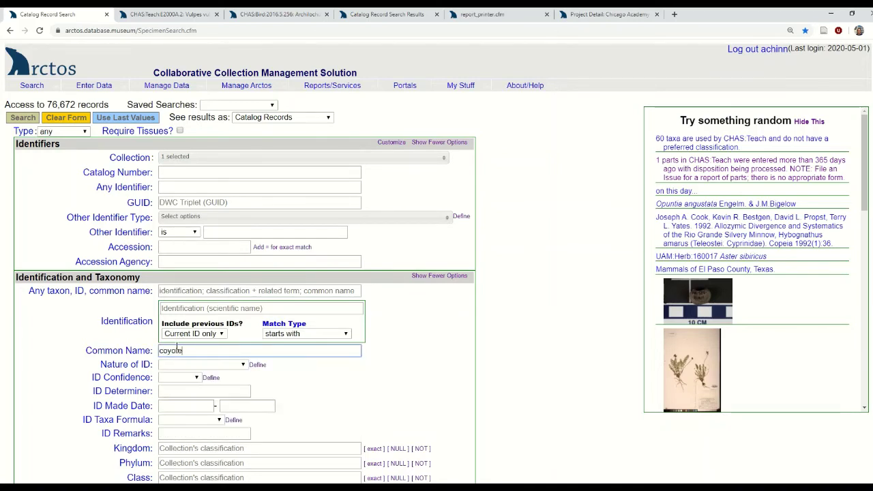
key("Return")
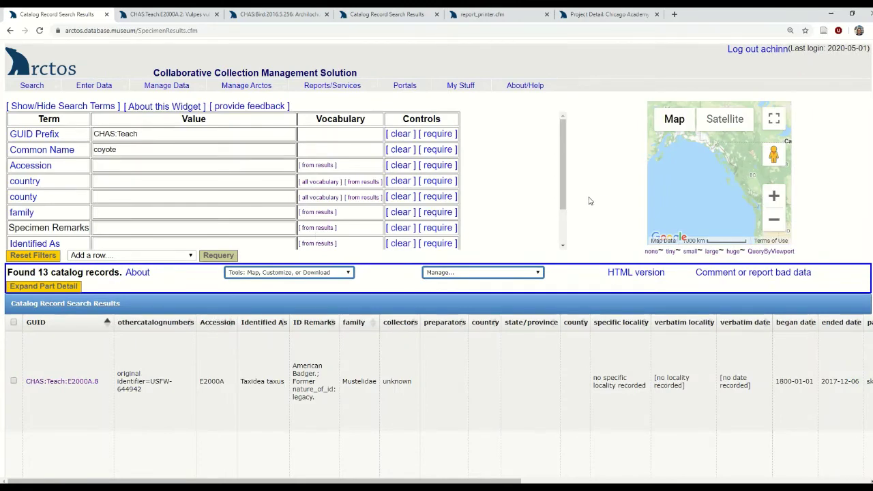
Open record CHAS:Teach:E2000A.8 from the 13 results in a new tab.
scroll(612, 198, "down", 2)
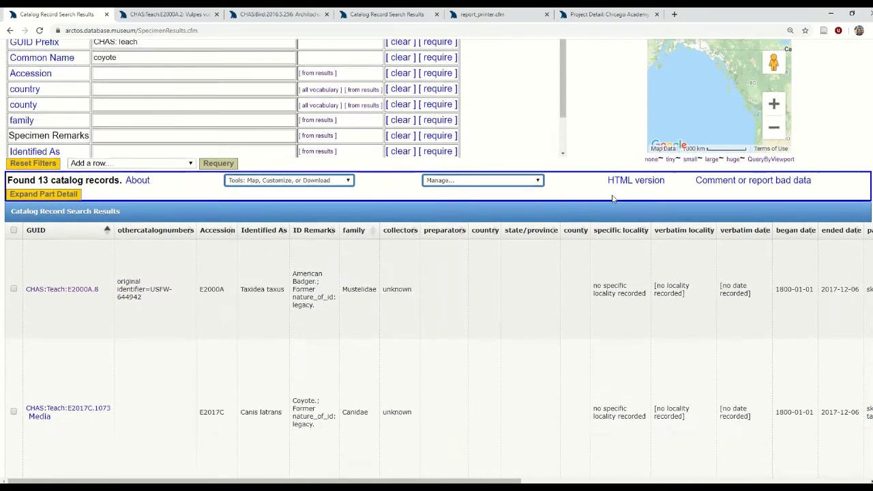
scroll(613, 199, "down", 2)
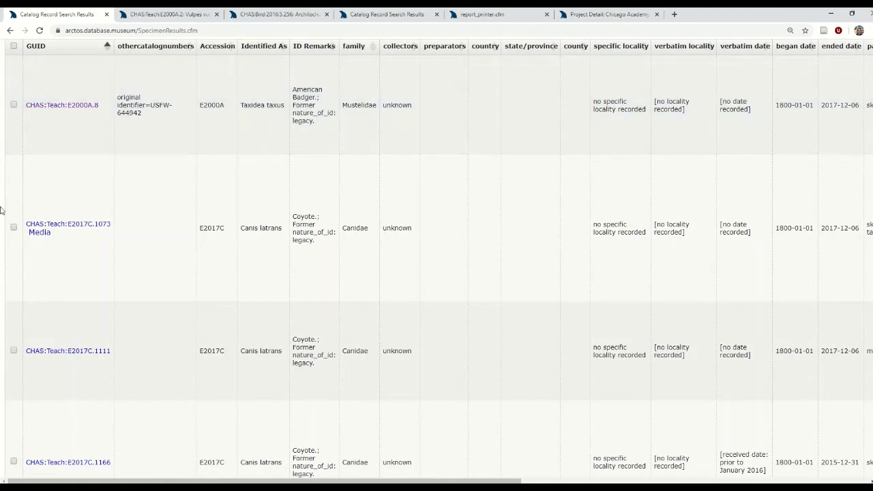
right_click(63, 106)
left_click(79, 111)
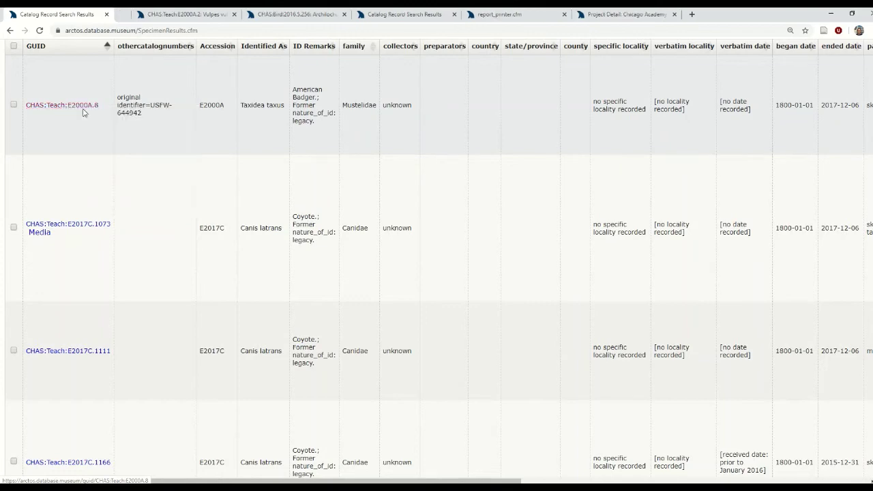
left_click(150, 15)
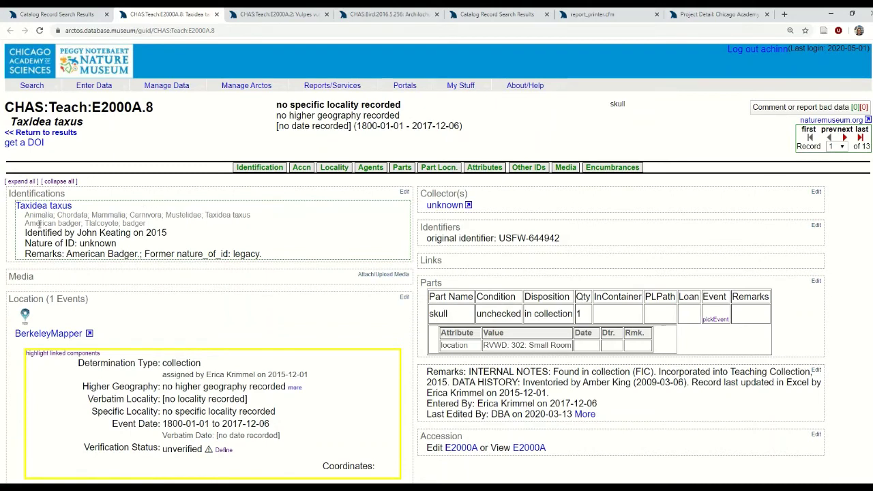
left_click_drag(85, 223, 119, 223)
left_click(162, 225)
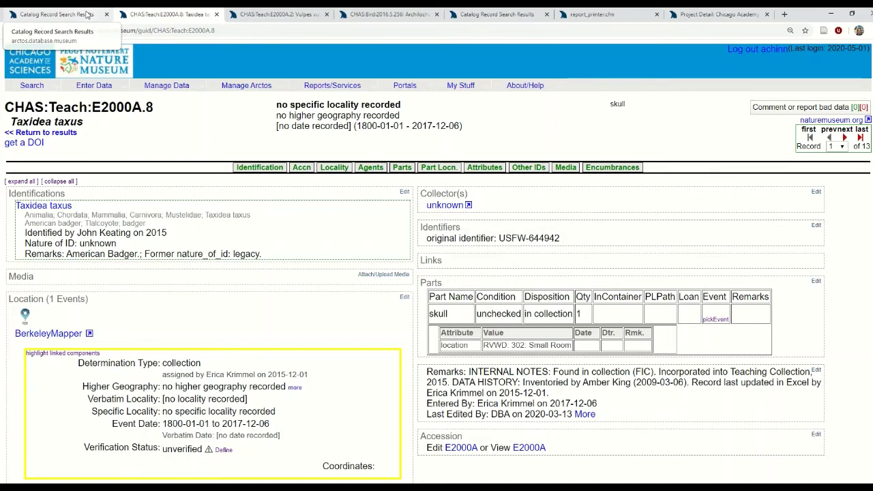
left_click(87, 14)
scroll(208, 154, "up", 2)
scroll(208, 154, "up", 3)
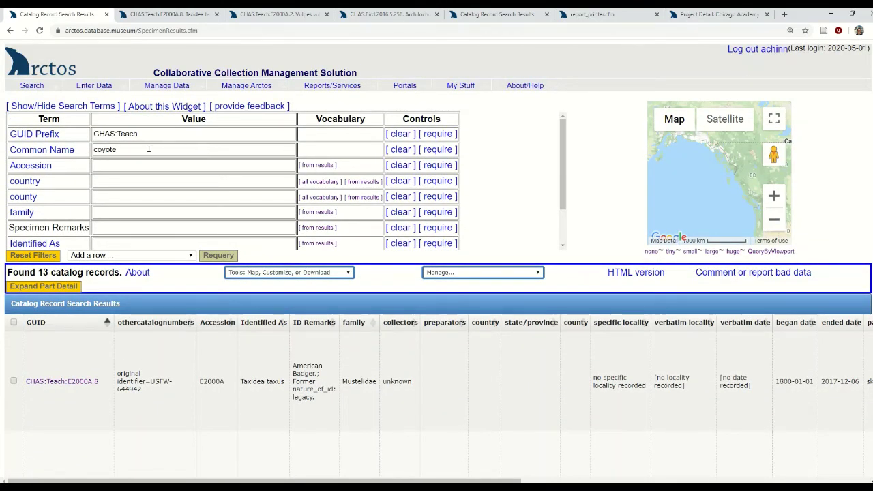
Replace coyote with 'dark eyed junco' in Common Name and search, finding nothing.
left_click_drag(144, 149, 79, 153)
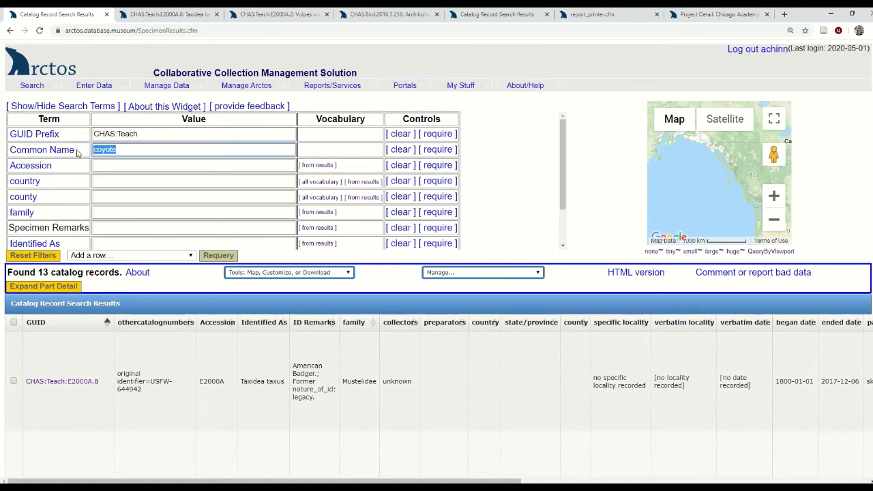
type("dar")
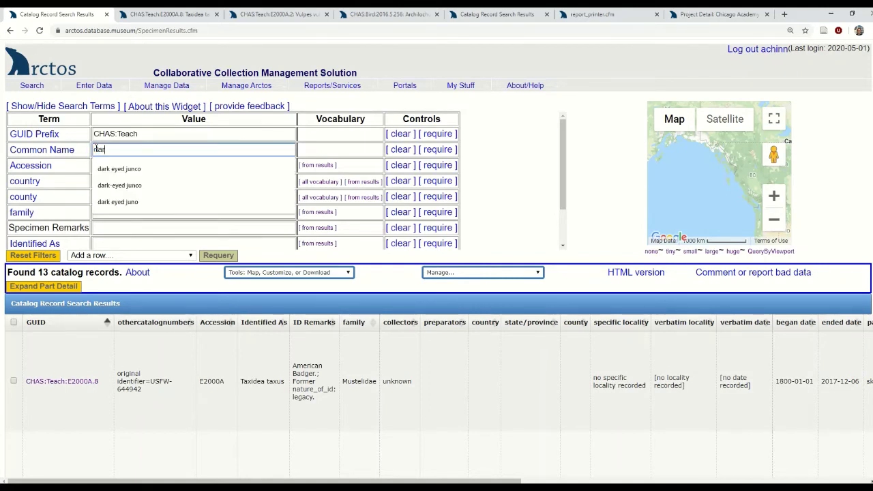
type("k eyed junco")
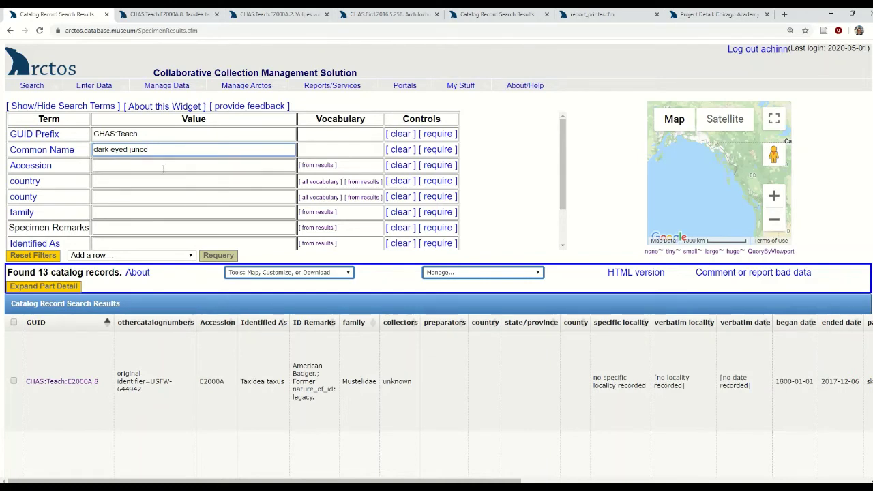
key("Return")
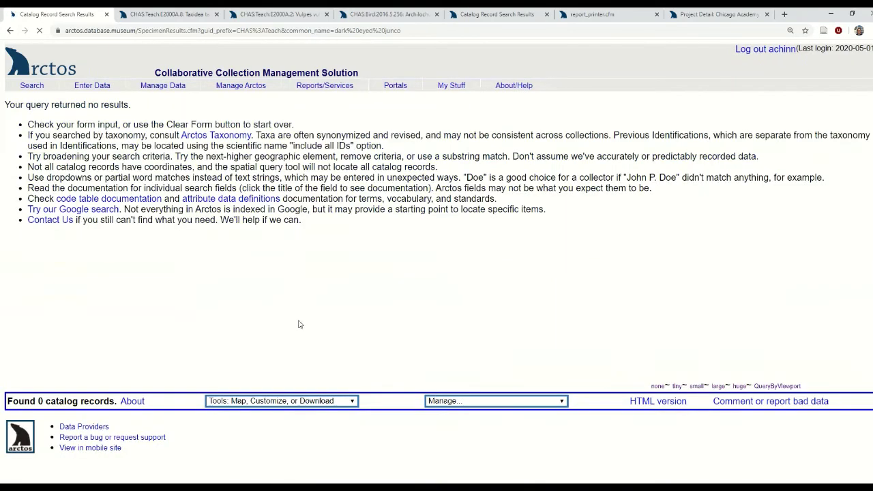
scroll(592, 309, "down", 1)
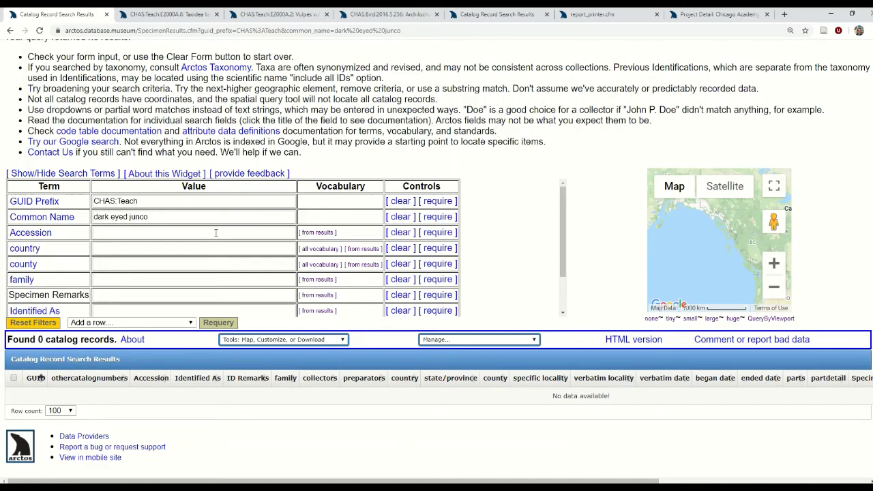
Correct the name to 'dark-eyed junco' and rerun, finding 2 Teaching records.
left_click(111, 216)
key("BackSpace")
type("-")
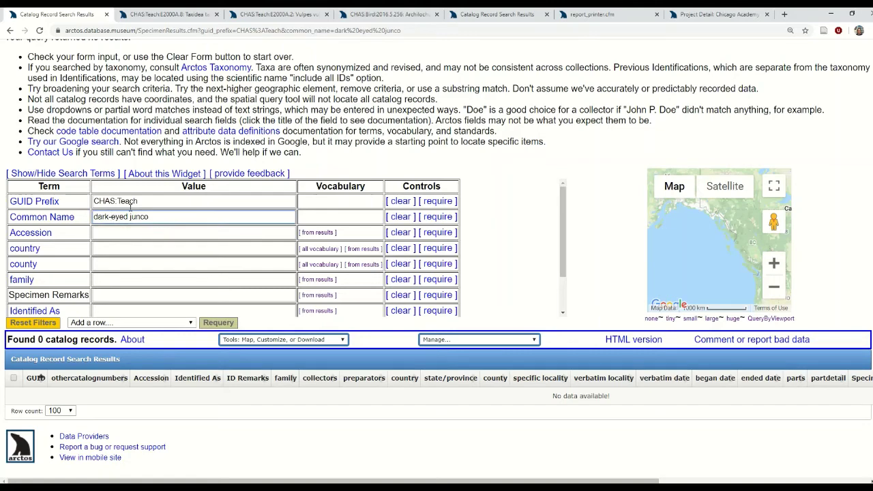
key("Return")
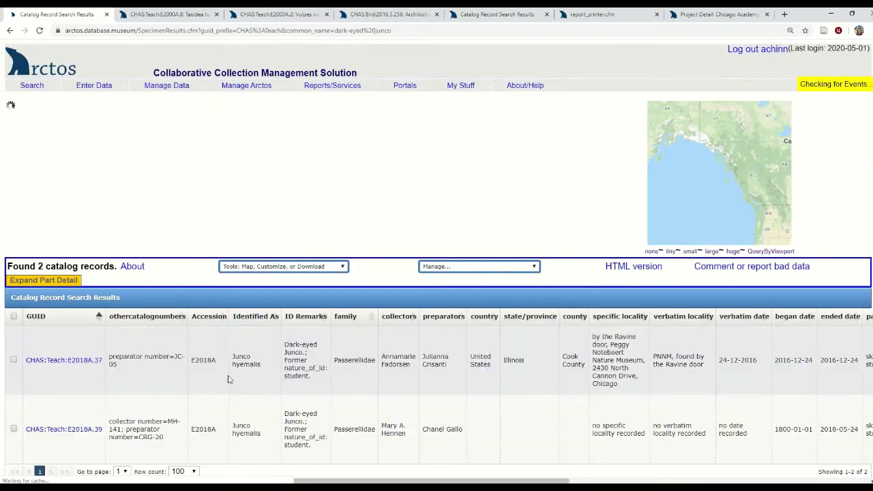
scroll(396, 402, "down", 1)
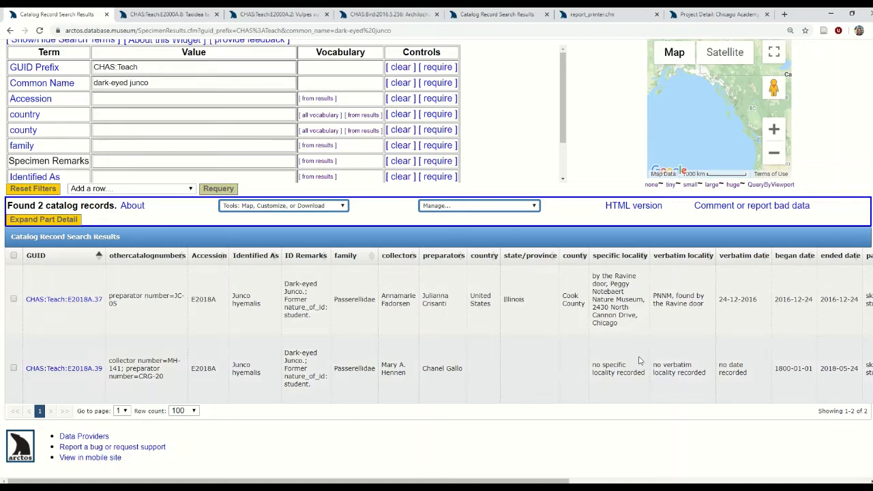
scroll(634, 368, "up", 1)
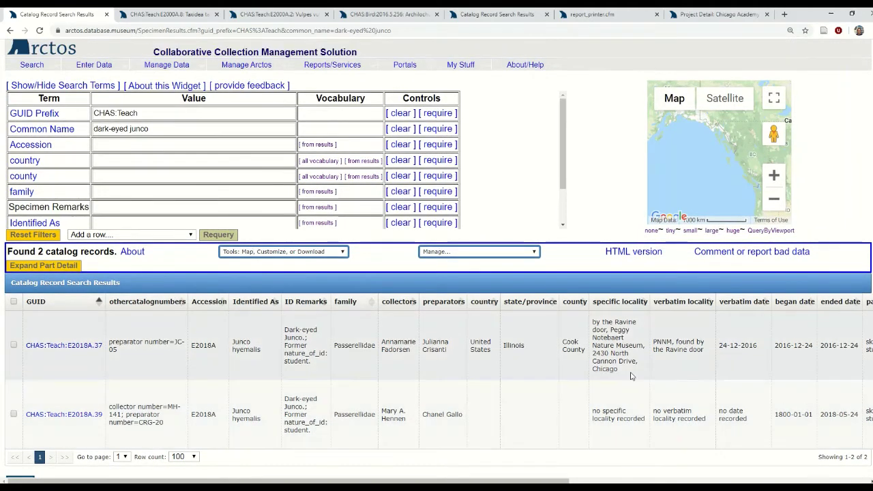
scroll(632, 397, "up", 1)
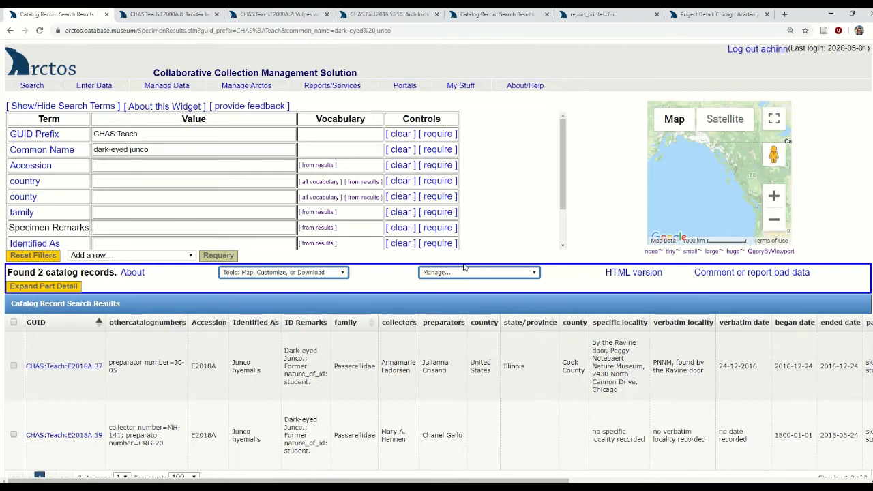
Bring up the Saved Searches list from My Stuff.
mouse_move(461, 90)
left_click(474, 108)
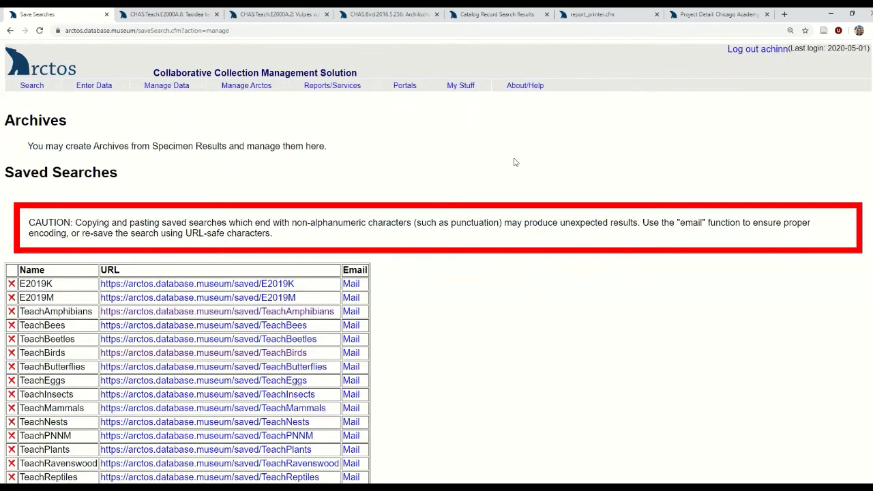
scroll(515, 162, "down", 1)
scroll(514, 163, "down", 1)
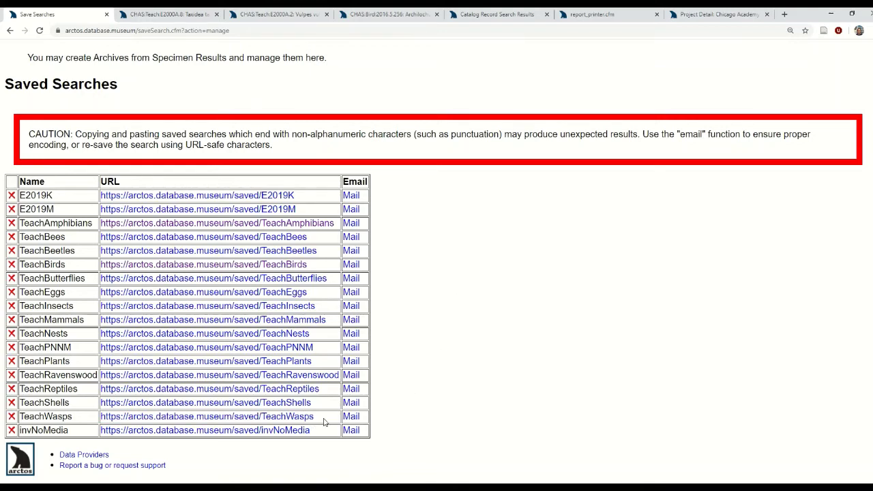
Open the TeachAmphibians saved search in a new background tab.
left_click_drag(324, 421, 105, 210)
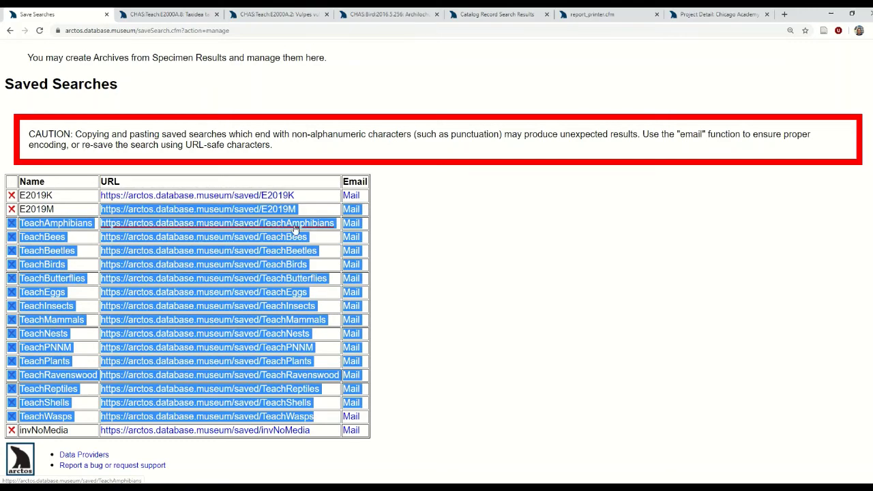
left_click(410, 256)
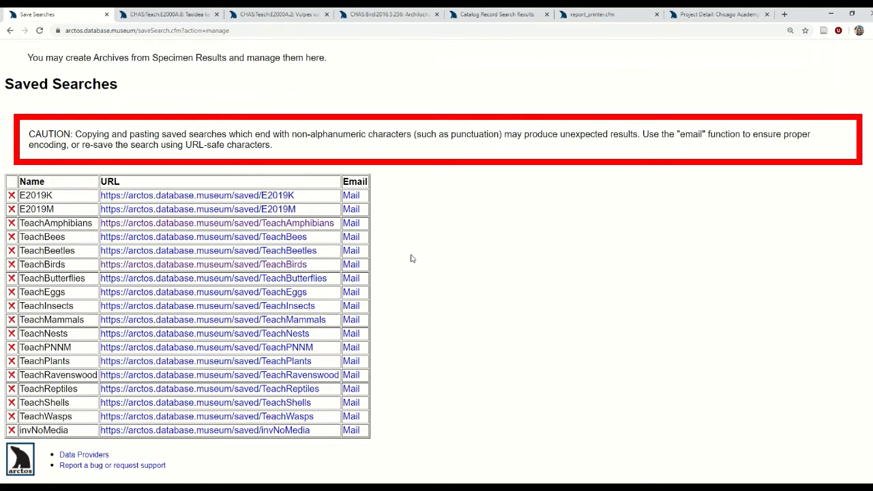
right_click(302, 224)
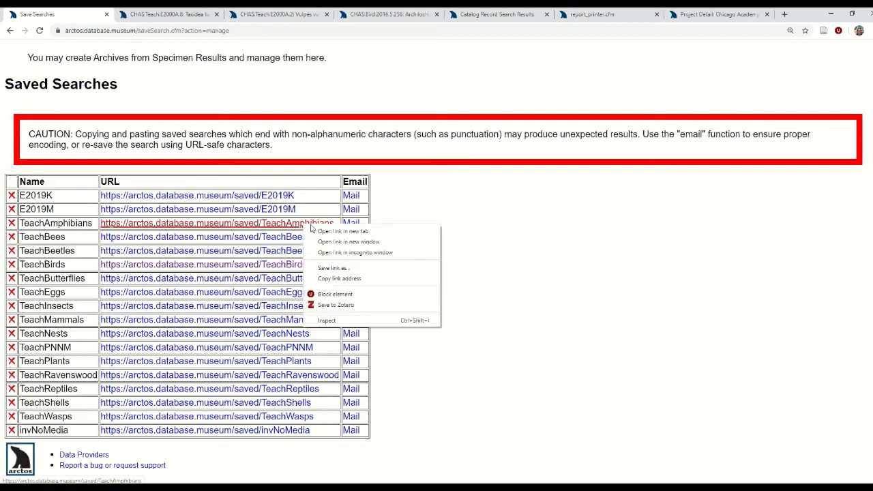
left_click(340, 231)
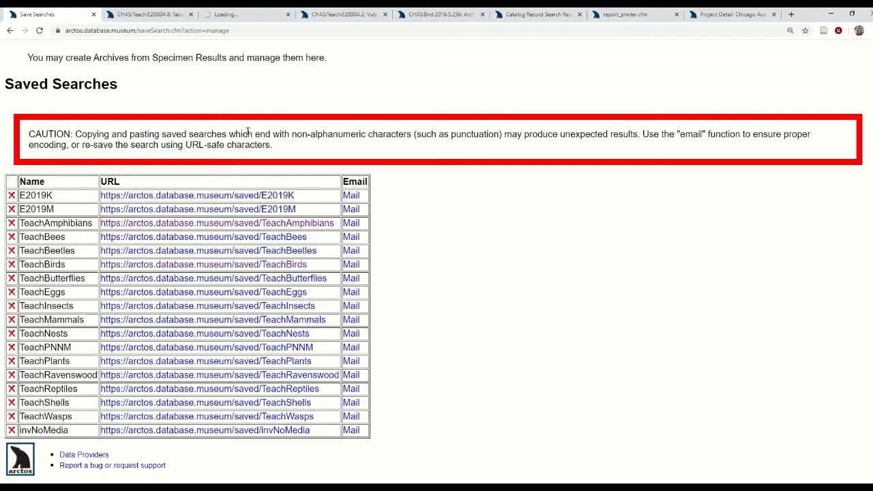
Switch to the TeachAmphibians results and scroll through its 25 amphibian records, including mudpuppies and hellbenders.
left_click(235, 18)
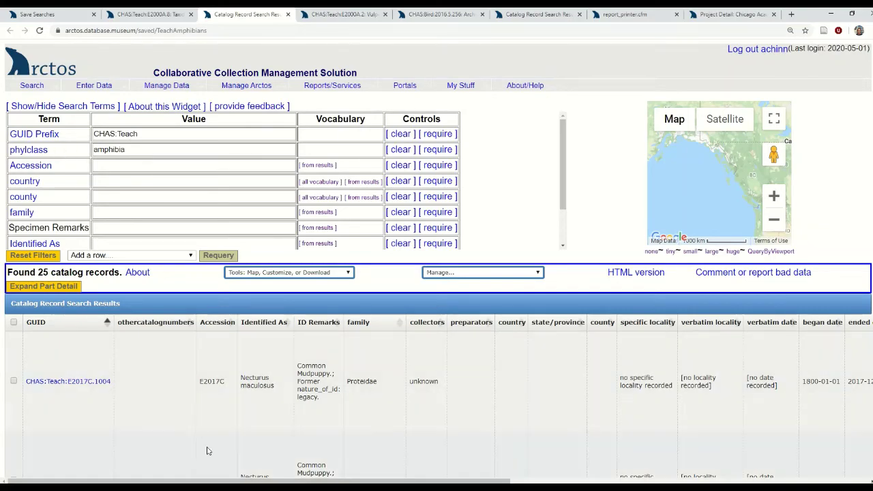
scroll(145, 205, "down", 5)
scroll(193, 434, "down", 3)
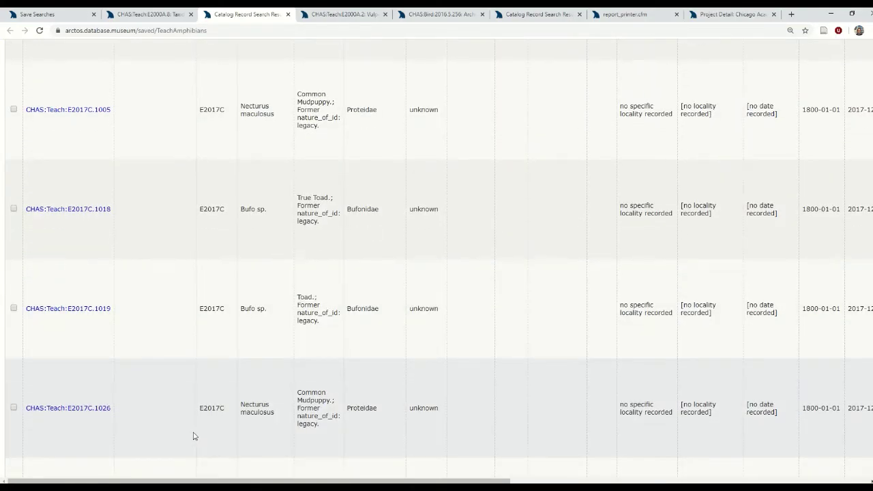
scroll(212, 443, "down", 4)
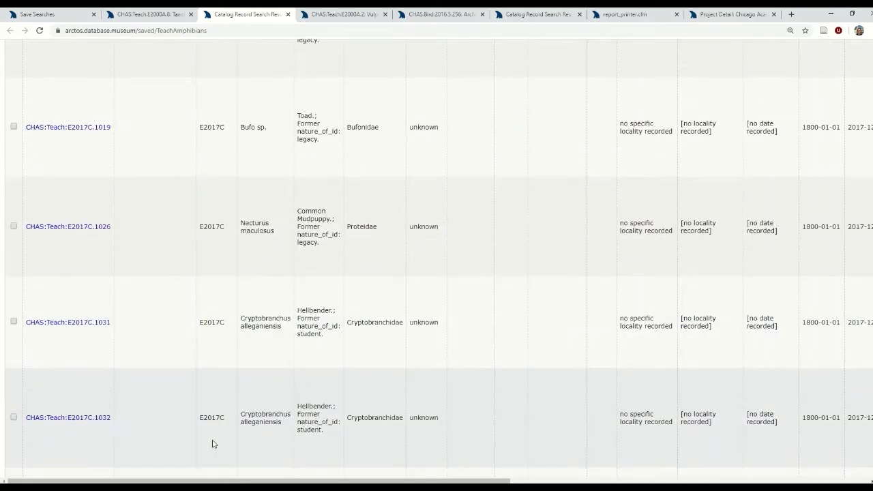
scroll(212, 444, "down", 3)
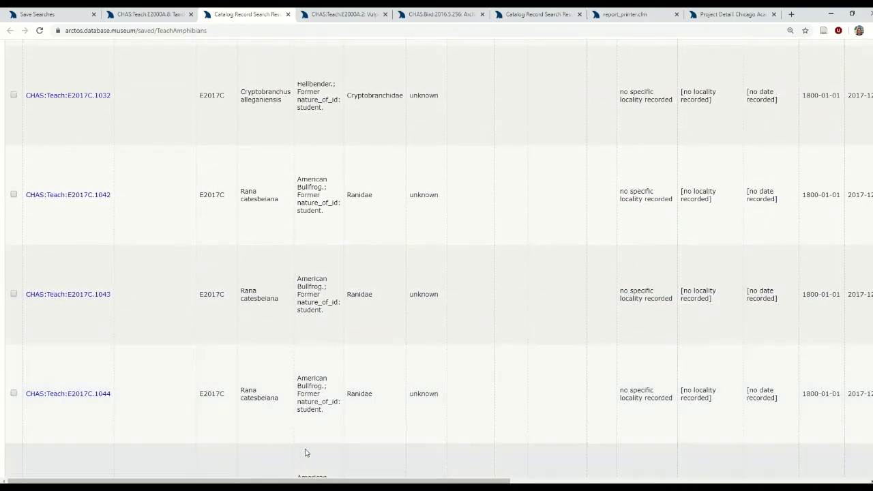
scroll(318, 430, "up", 2)
scroll(321, 415, "up", 10)
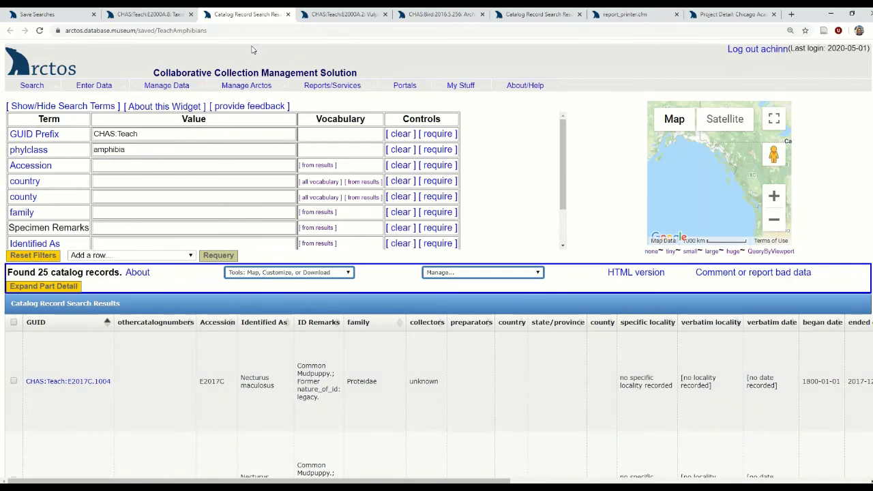
Start a new catalog search limited to Teaching specimens (CHAS:Teach).
left_click(26, 87)
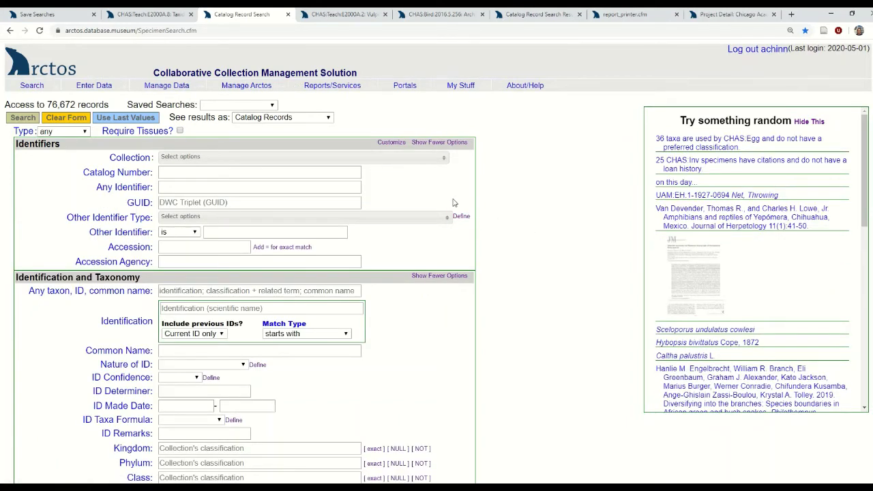
left_click(368, 163)
scroll(273, 307, "down", 2)
left_click(223, 349)
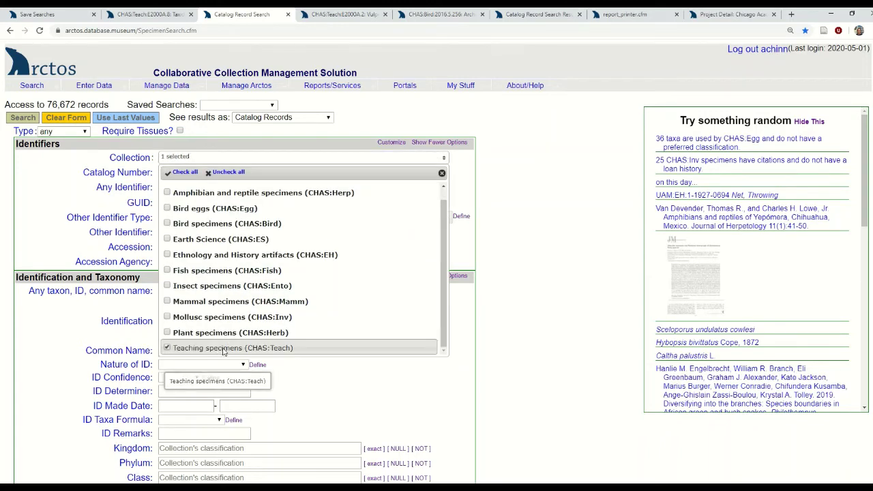
left_click(502, 374)
Enter part name 'mount' and run the search, returning 65 records.
scroll(499, 373, "down", 3)
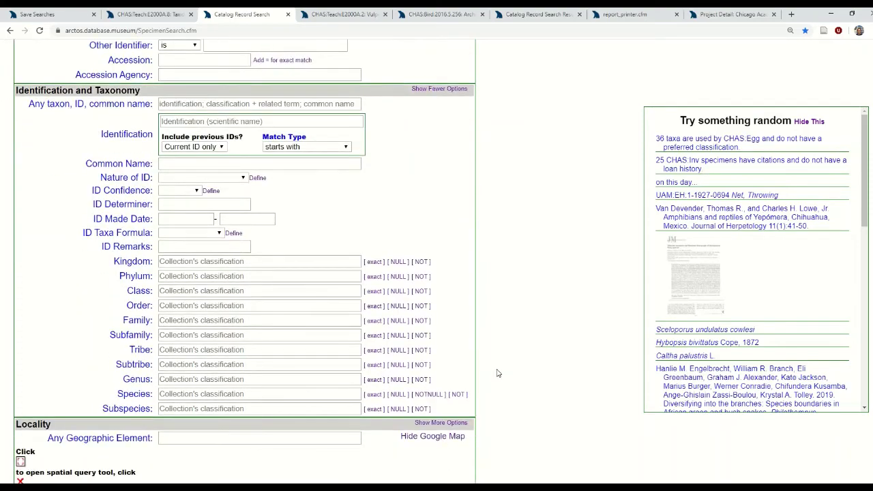
scroll(497, 373, "down", 10)
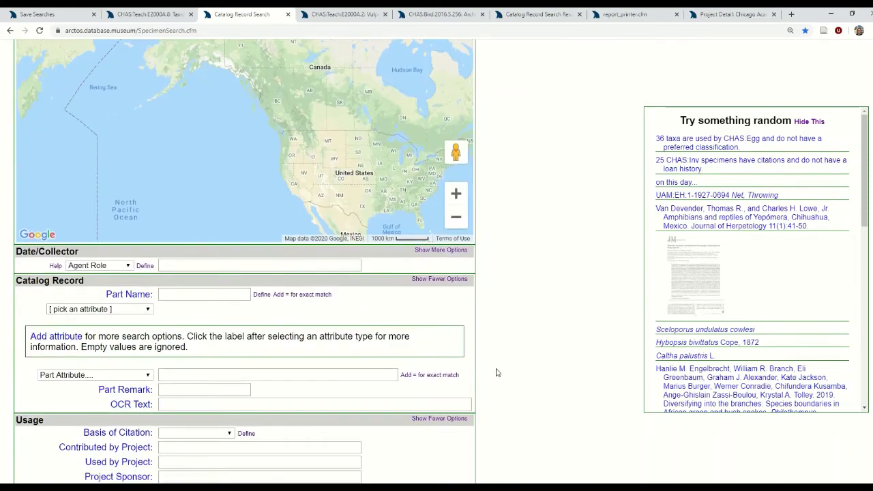
scroll(497, 373, "down", 4)
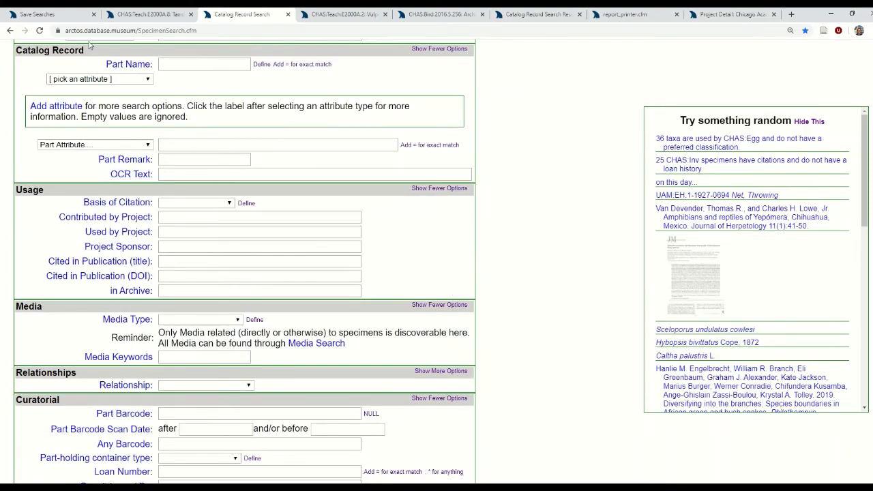
left_click(218, 63)
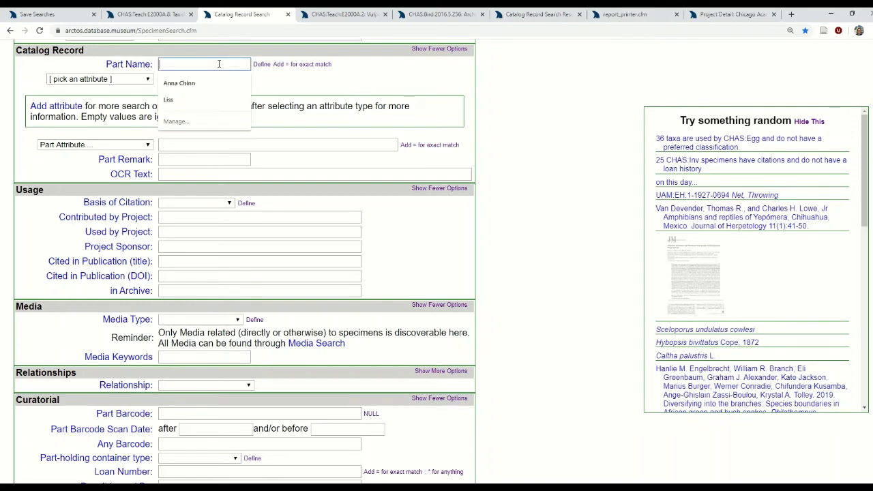
type("mount")
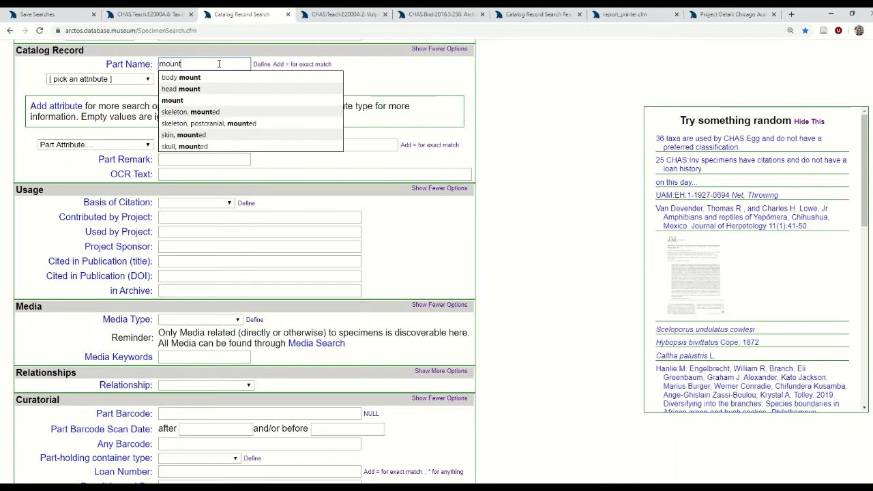
key("Return")
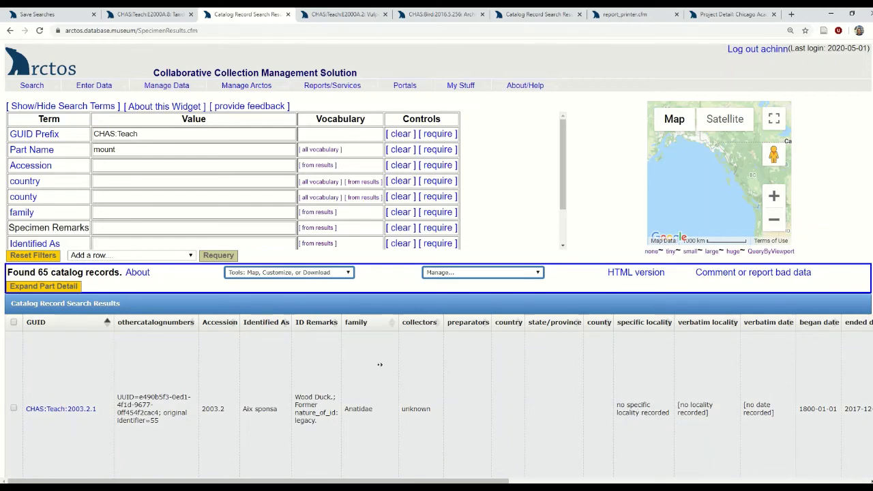
scroll(414, 366, "right", 2)
scroll(414, 366, "right", 3)
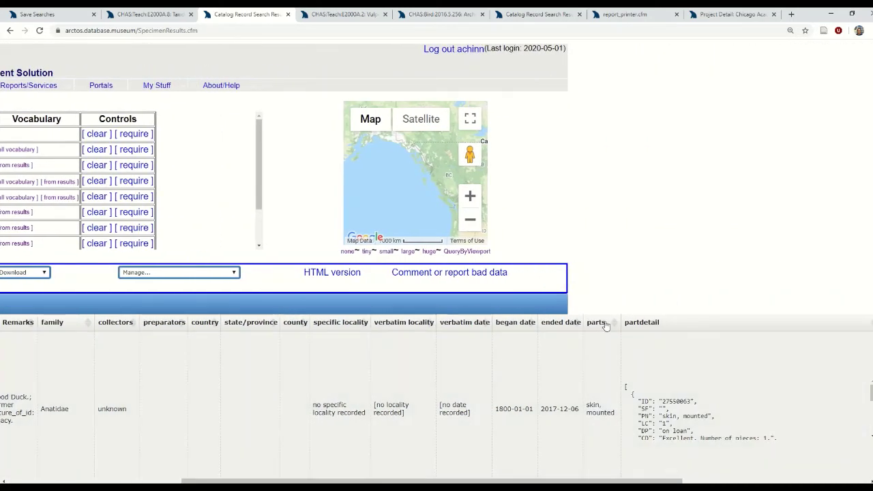
scroll(603, 361, "down", 5)
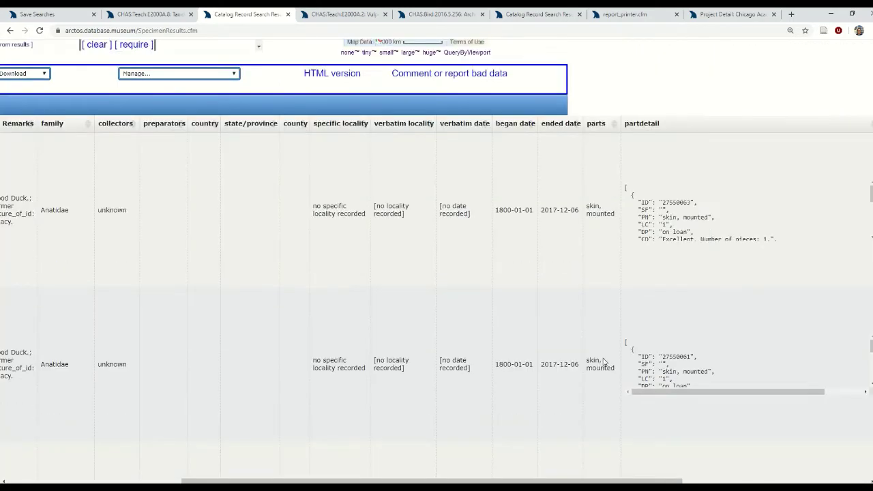
scroll(603, 361, "down", 6)
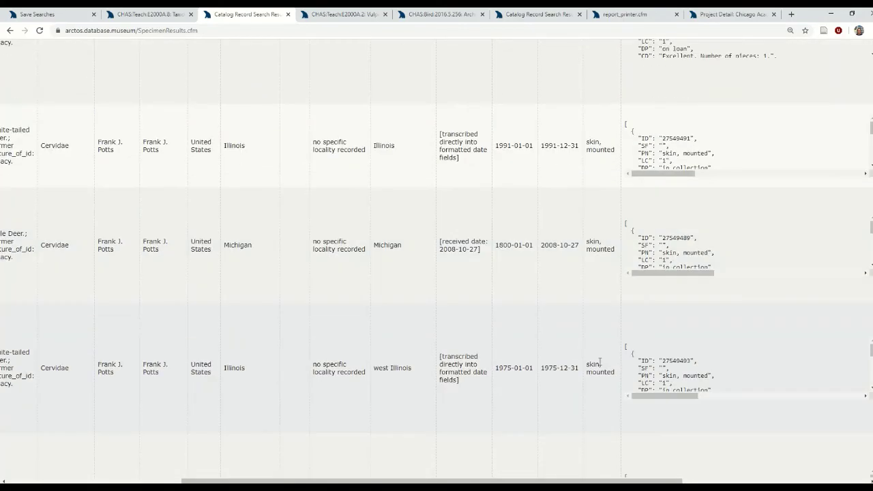
scroll(599, 372, "up", 5)
scroll(599, 371, "up", 8)
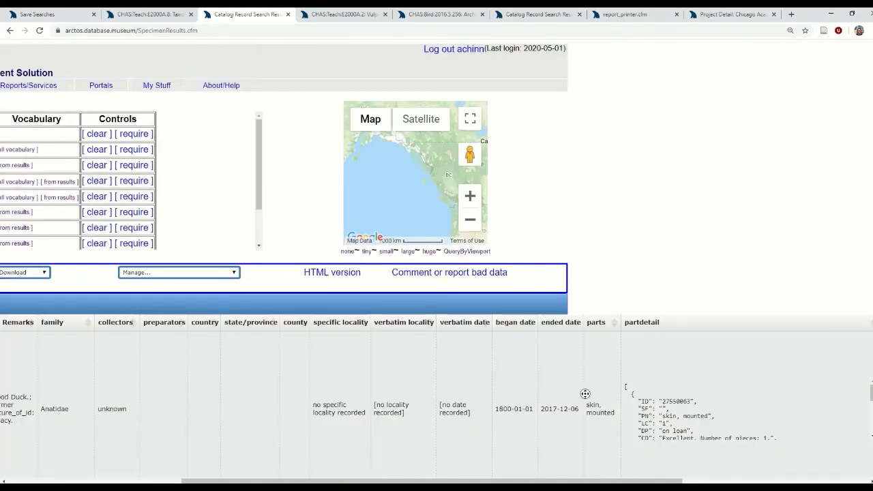
scroll(539, 394, "left", 3)
scroll(498, 393, "left", 3)
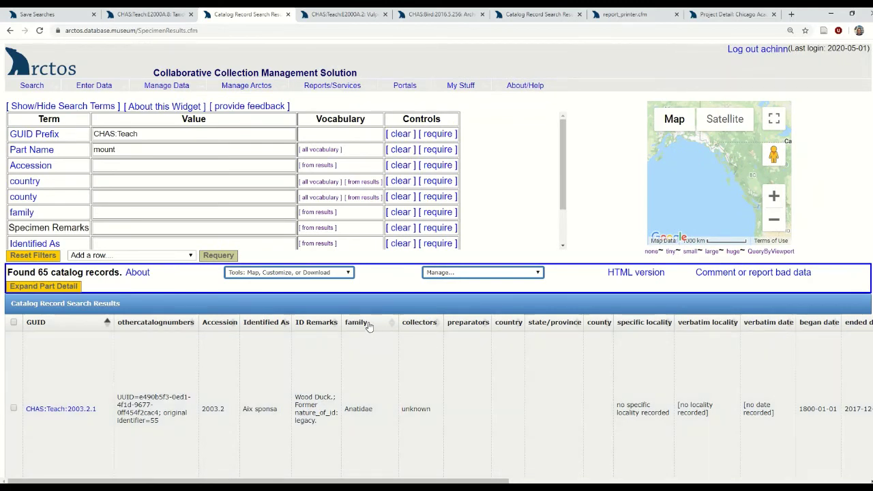
Save the current part-name mount search under the name TeachMounts, replacing the numeric default name.
left_click(299, 275)
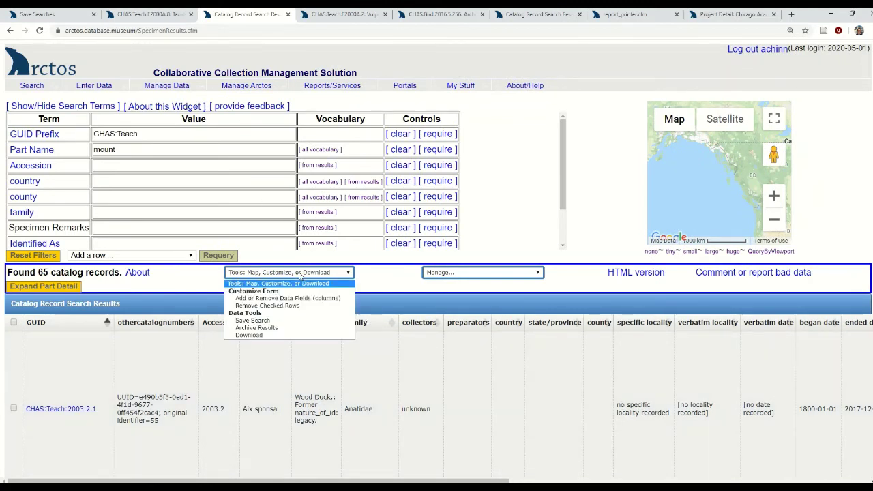
left_click(252, 320)
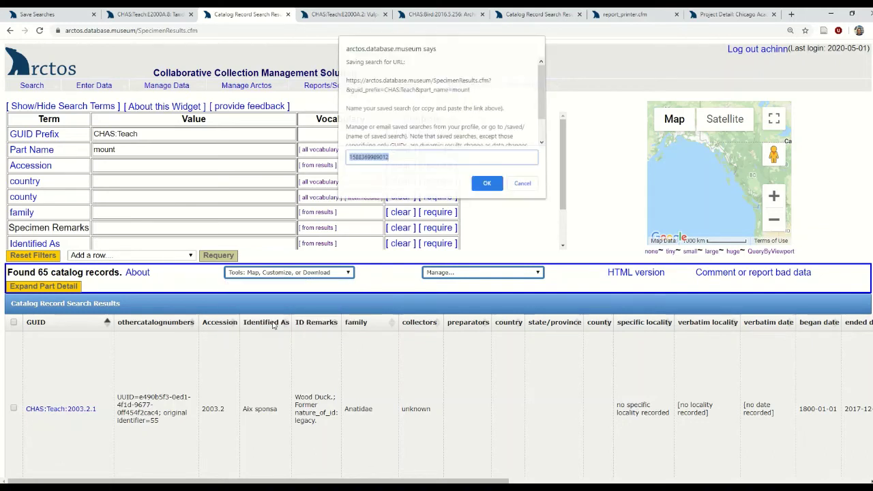
left_click(350, 159)
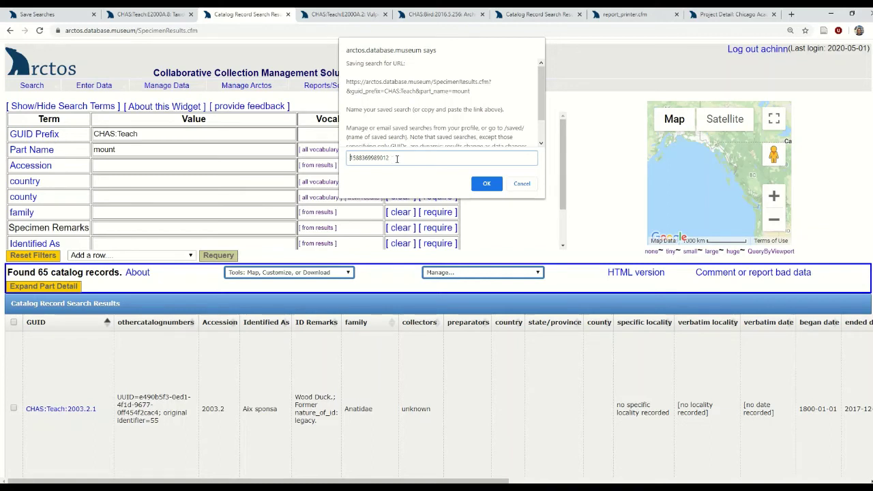
key("ctrl+a")
key("BackSpace")
type("Teach")
left_click(487, 184)
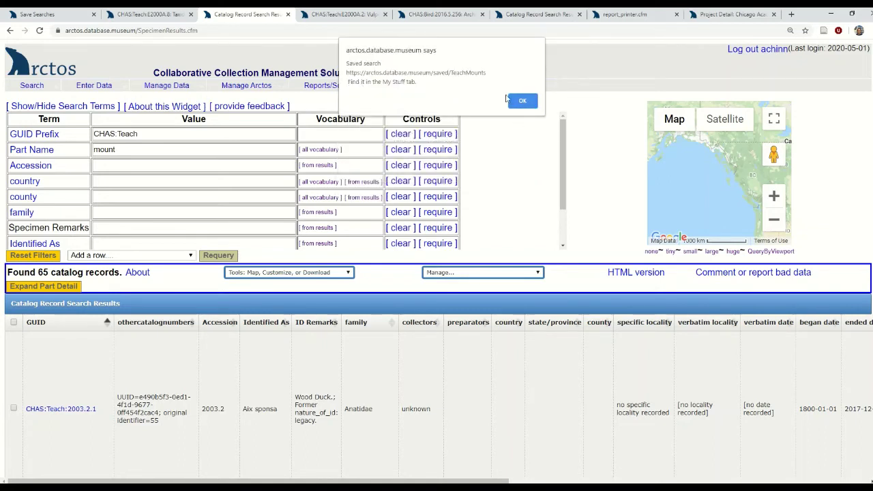
left_click(519, 101)
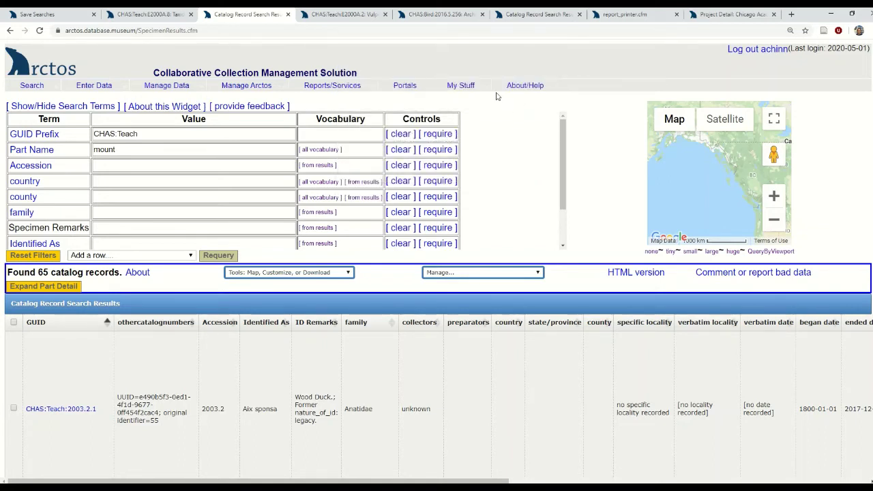
mouse_move(480, 88)
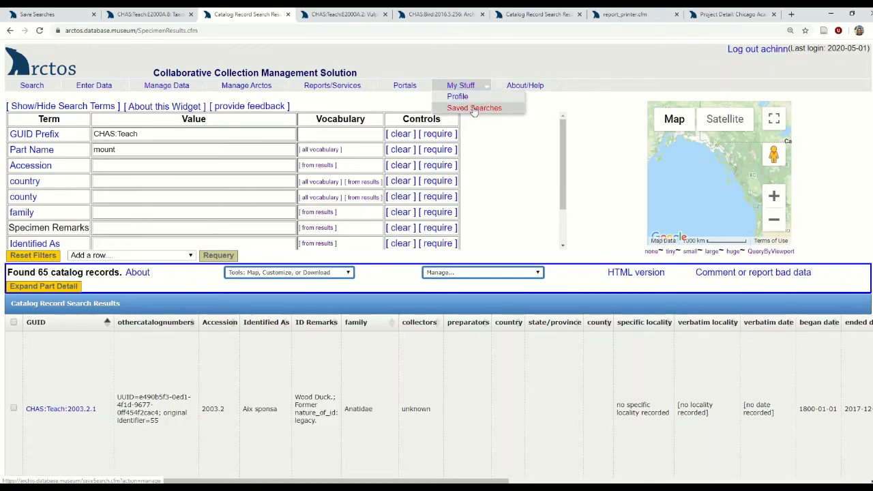
Locate the TeachMounts URL in Saved Searches, then return to a blank search form.
left_click(474, 109)
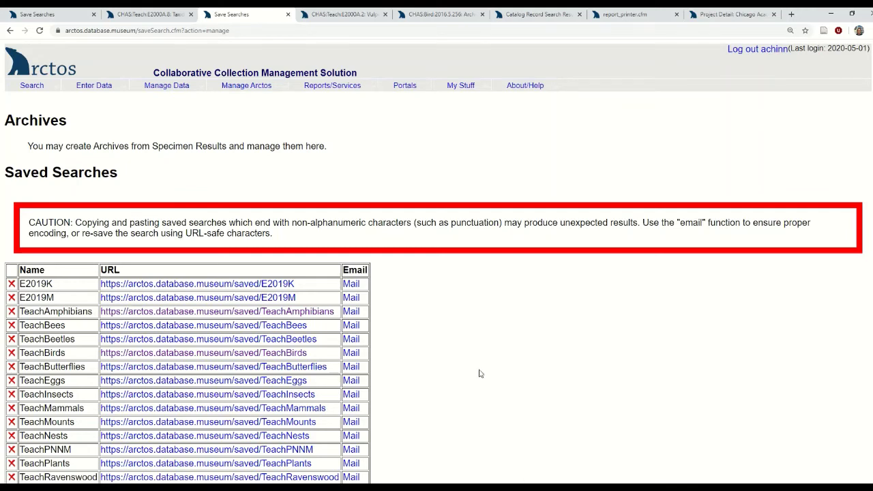
scroll(479, 373, "down", 2)
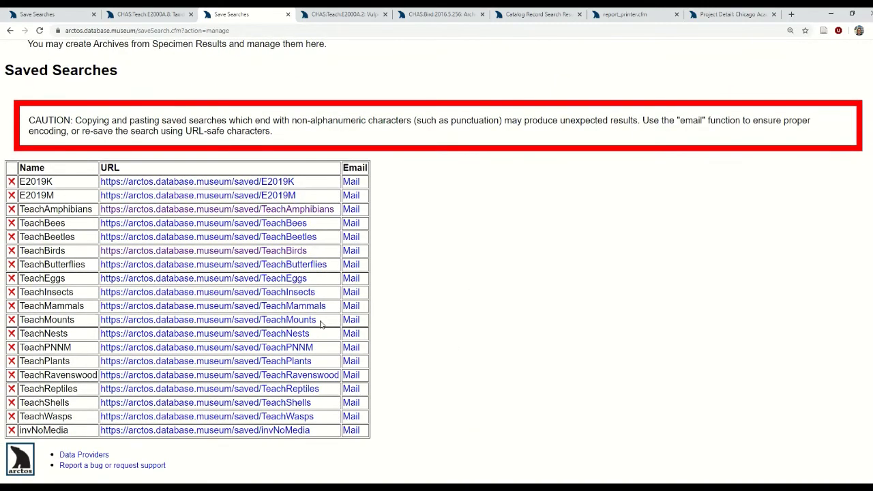
left_click_drag(321, 324, 100, 325)
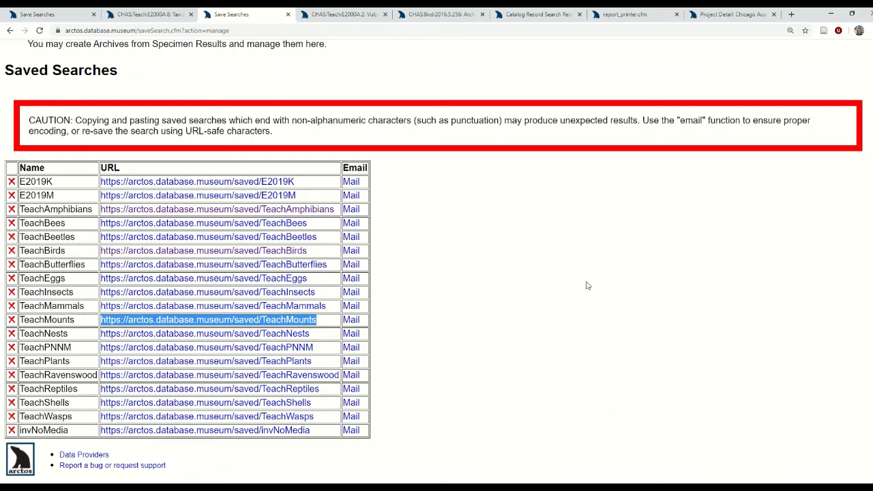
left_click(468, 290)
scroll(477, 300, "up", 2)
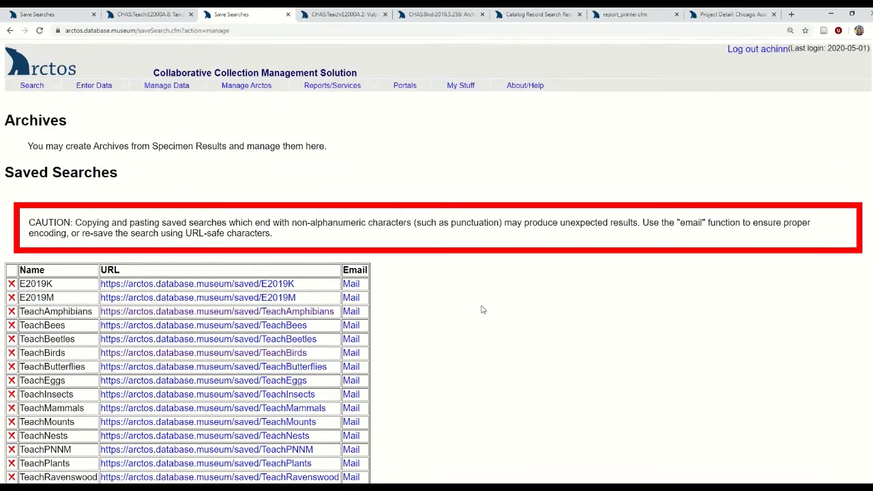
left_click(31, 86)
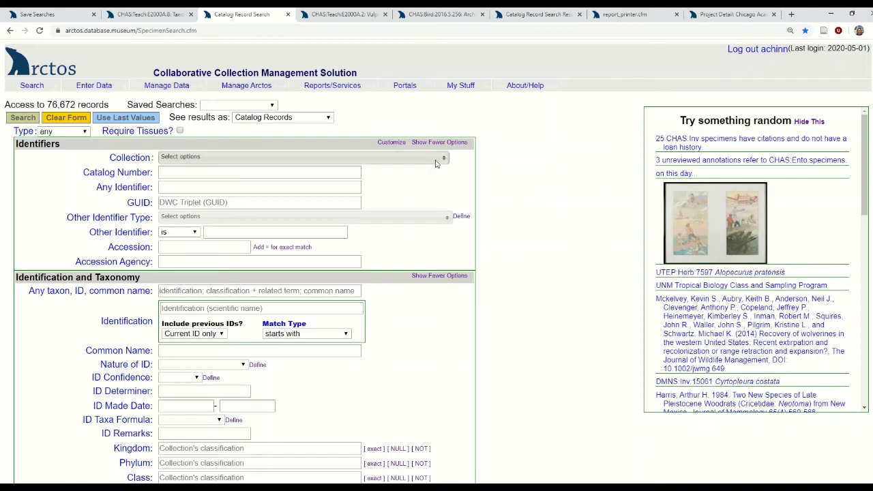
Limit a new search to Teaching specimens (CHAS:Teach) with common name 'canada goose'.
left_click(367, 157)
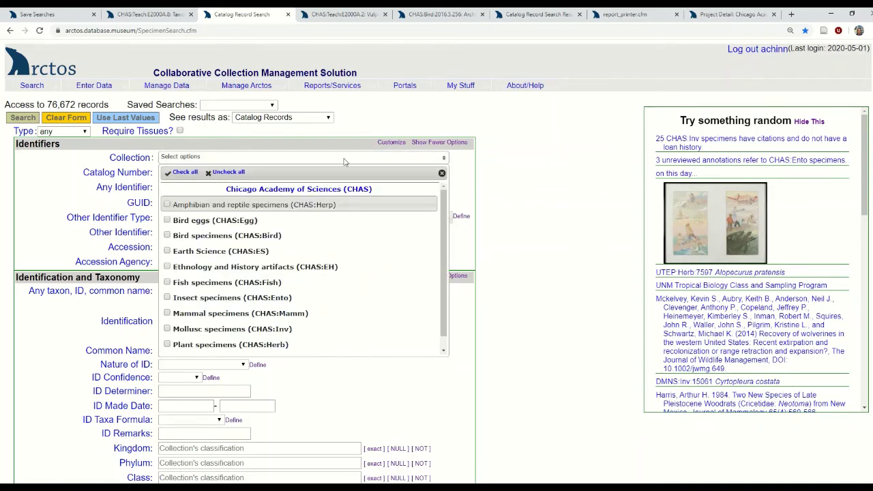
scroll(266, 334, "down", 1)
left_click(262, 348)
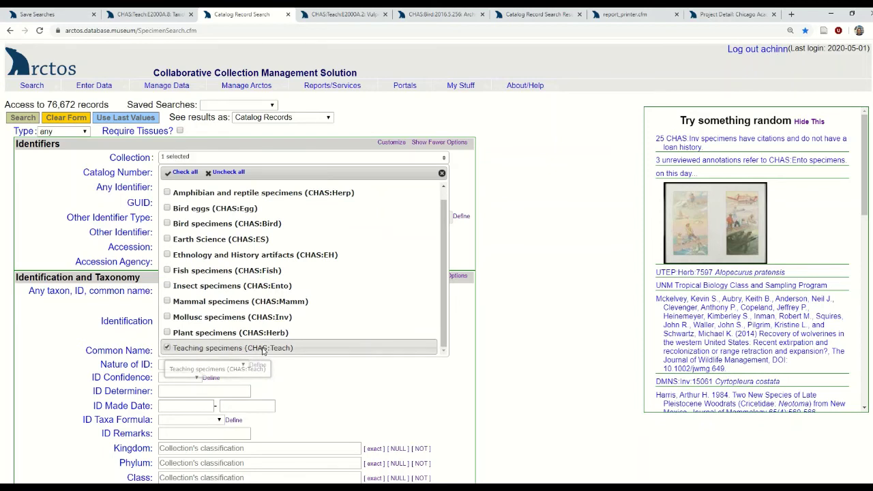
left_click(530, 344)
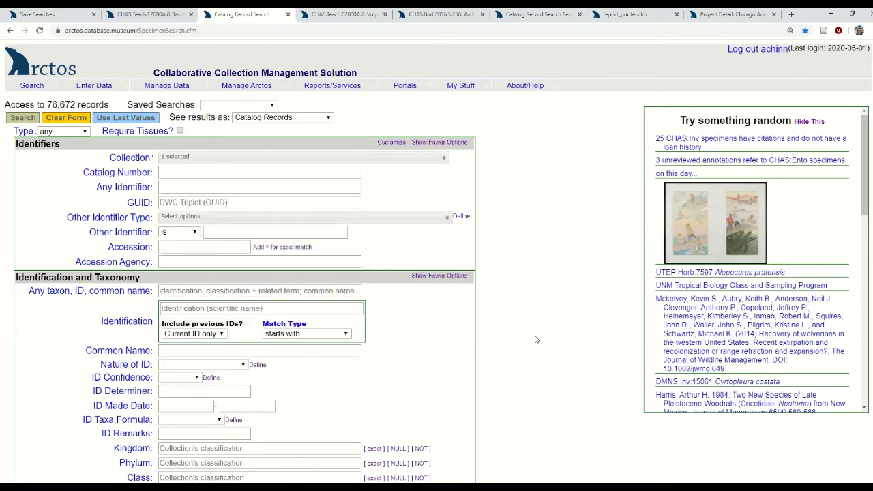
left_click(188, 351)
type("c")
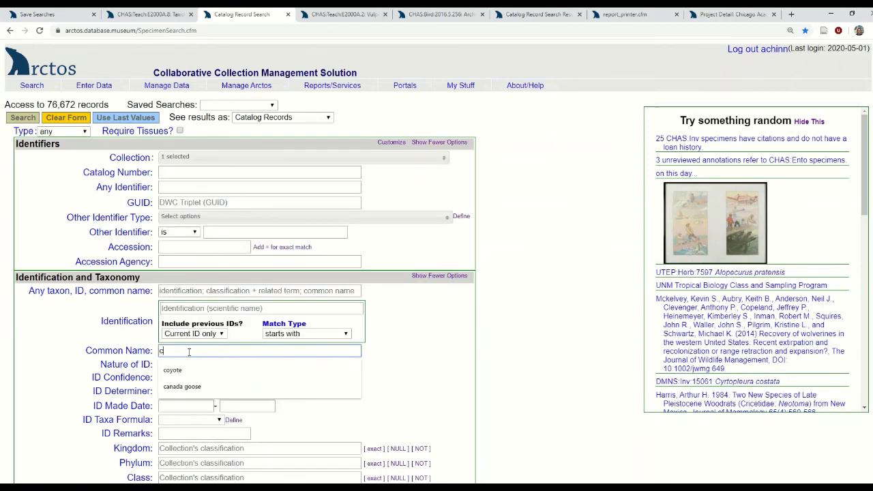
type("anada goose")
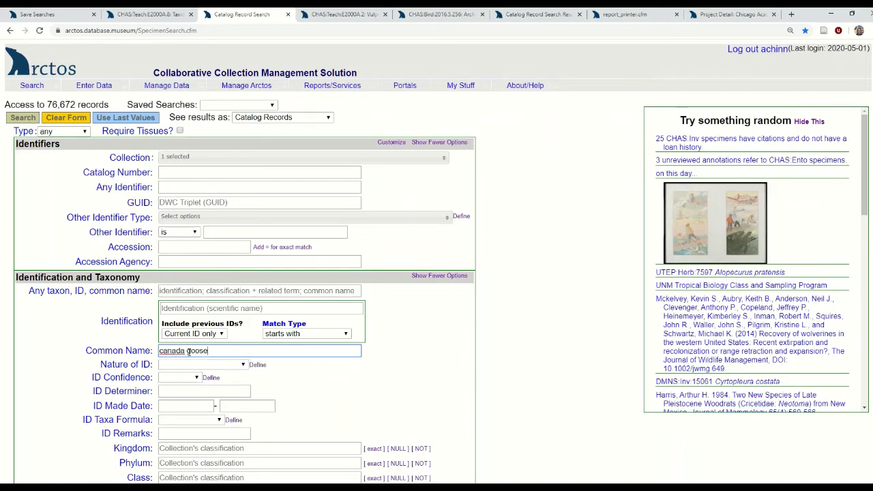
Add part name 'mount', run the search, and open the single result CHAS:Teach:E2019A.6.
scroll(565, 243, "down", 6)
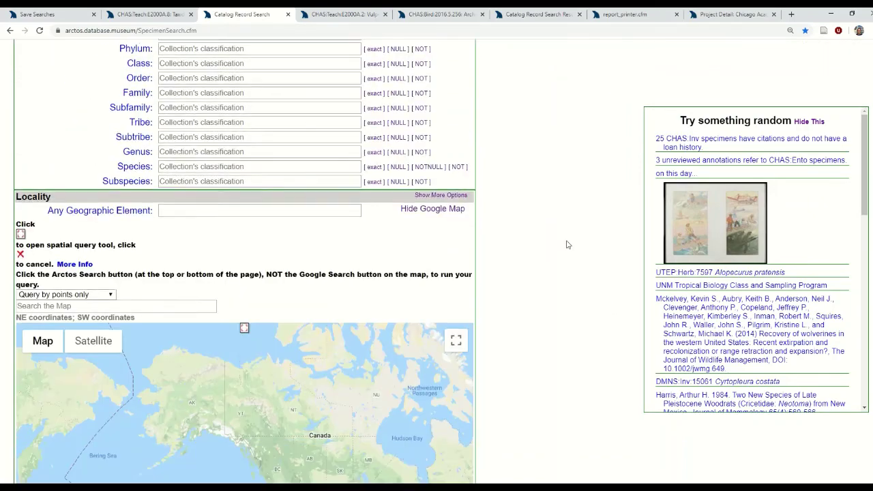
scroll(565, 244, "down", 9)
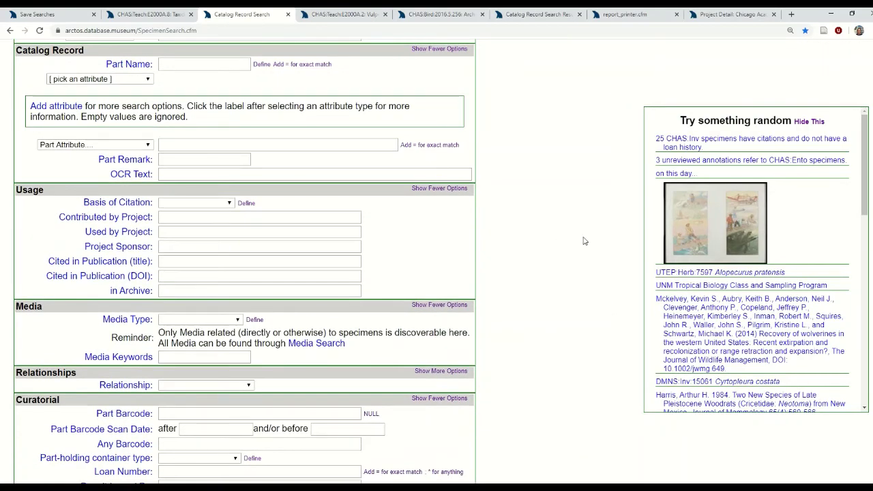
left_click(183, 67)
type("mount")
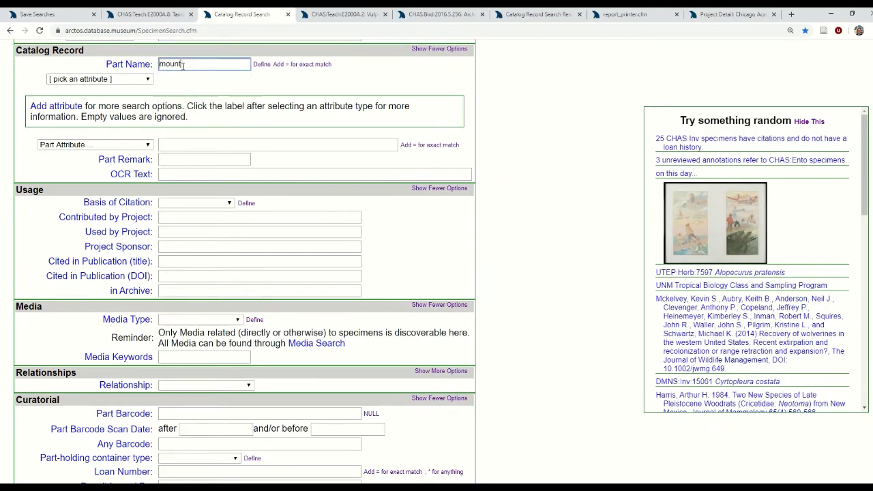
key("Return")
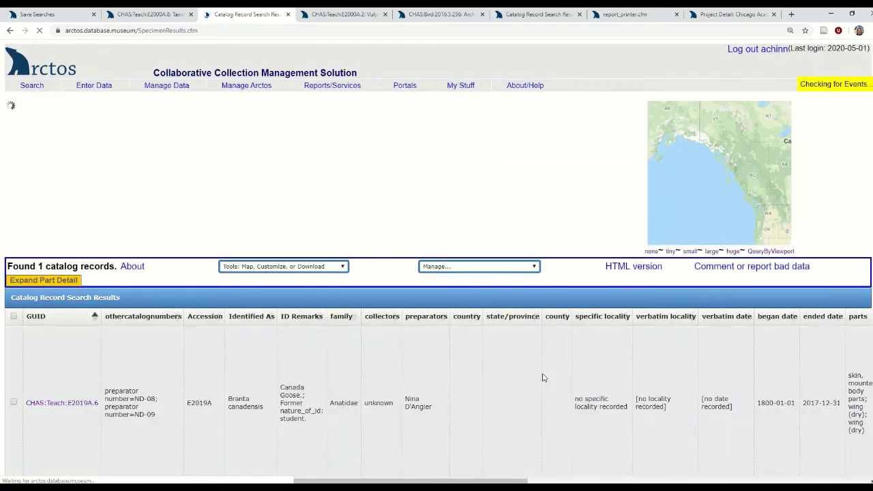
scroll(512, 419, "down", 1)
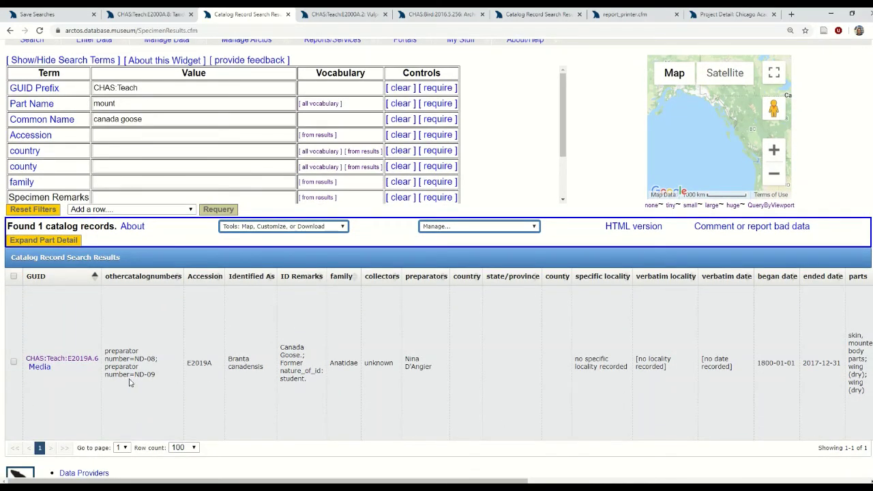
left_click(84, 363)
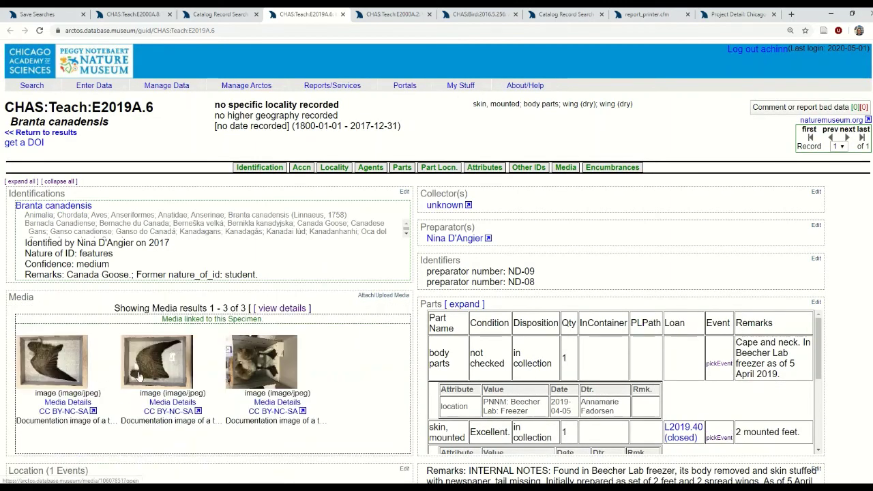
Open the record's third media thumbnail full size, chas_teach_E2019A_6_1.jpg, showing the goose feet mount.
scroll(403, 423, "down", 2)
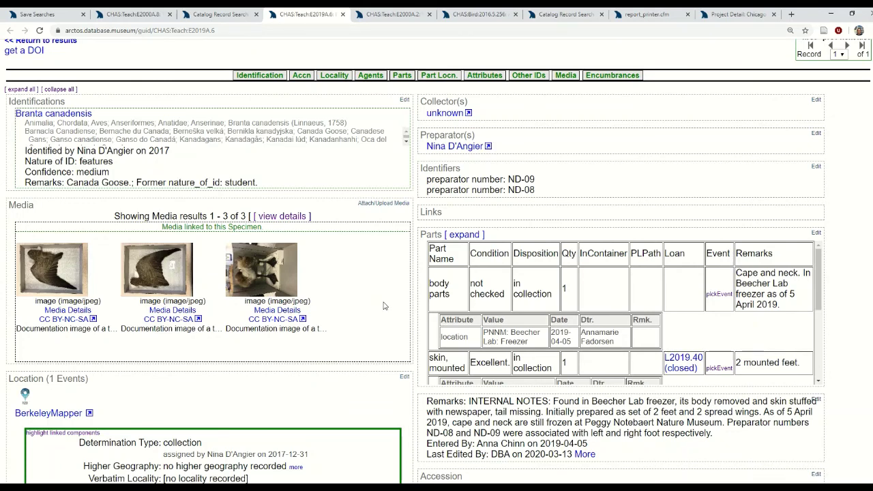
left_click(279, 270)
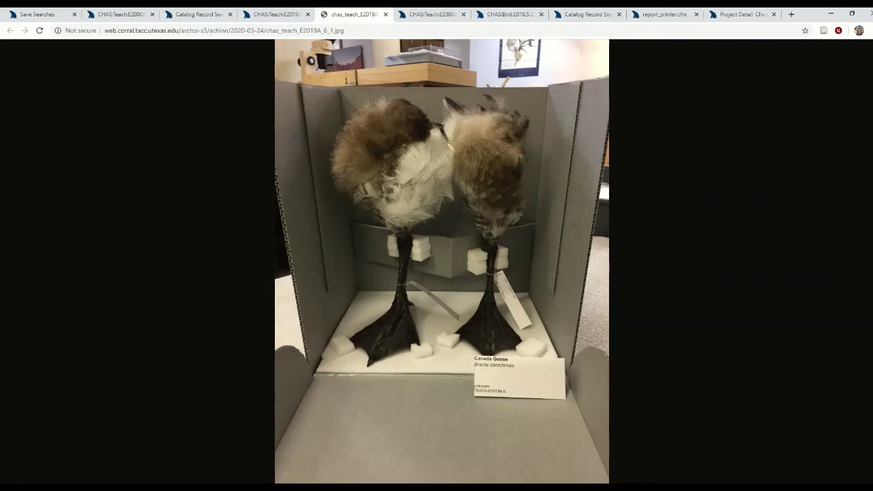
Show full details for the record's 3 media and open their Teaching Collection imaging project in a new tab.
left_click(385, 14)
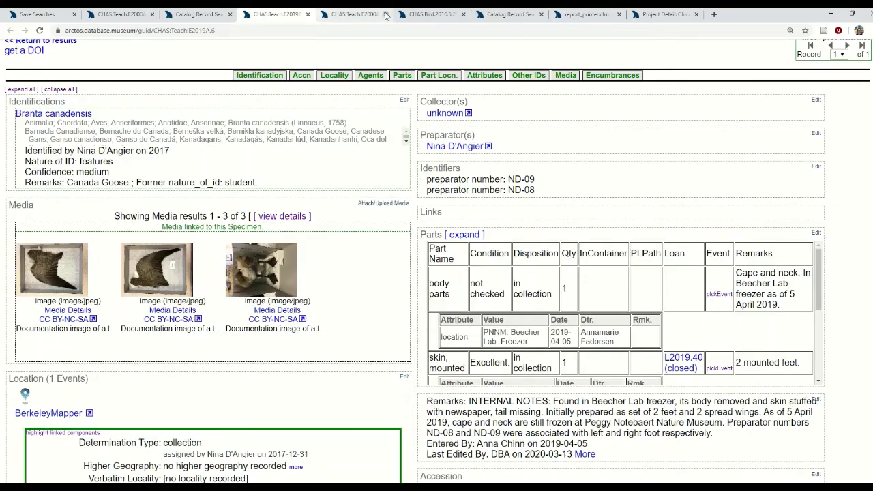
left_click(272, 217)
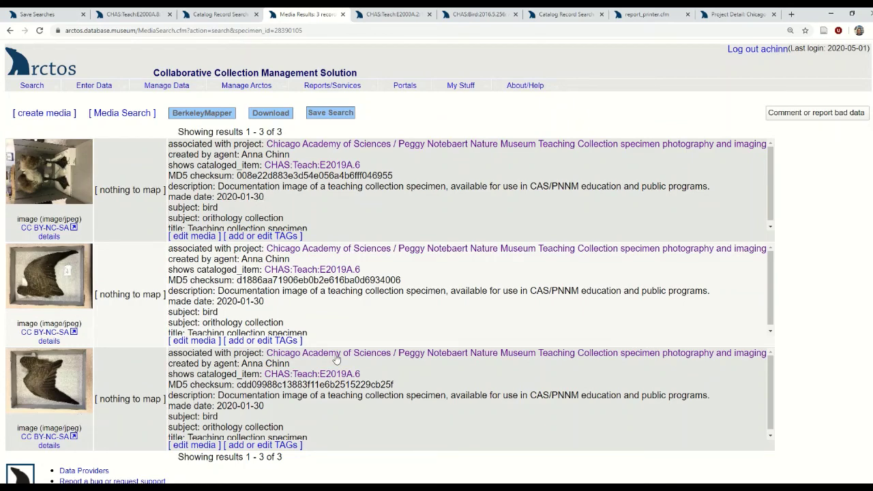
right_click(314, 145)
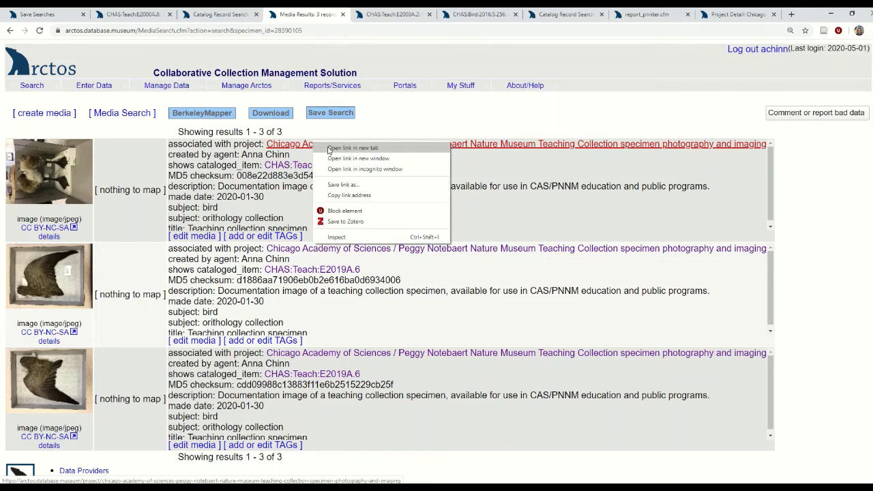
left_click(330, 149)
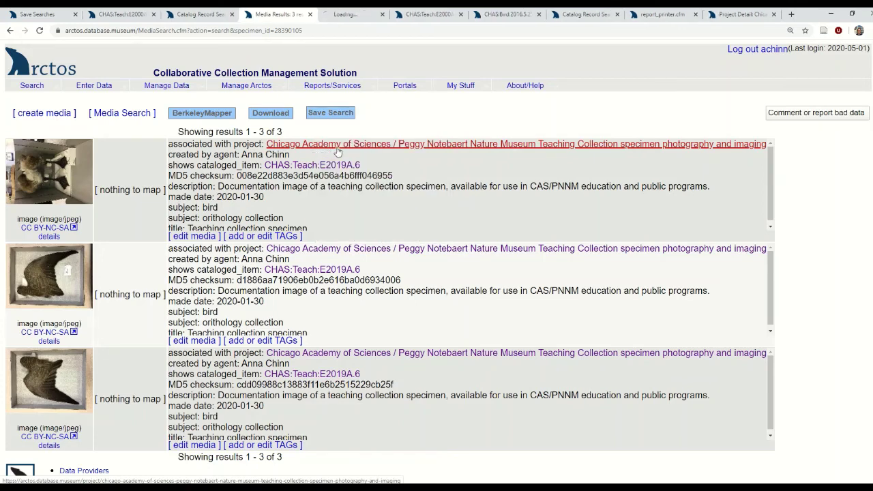
left_click(346, 16)
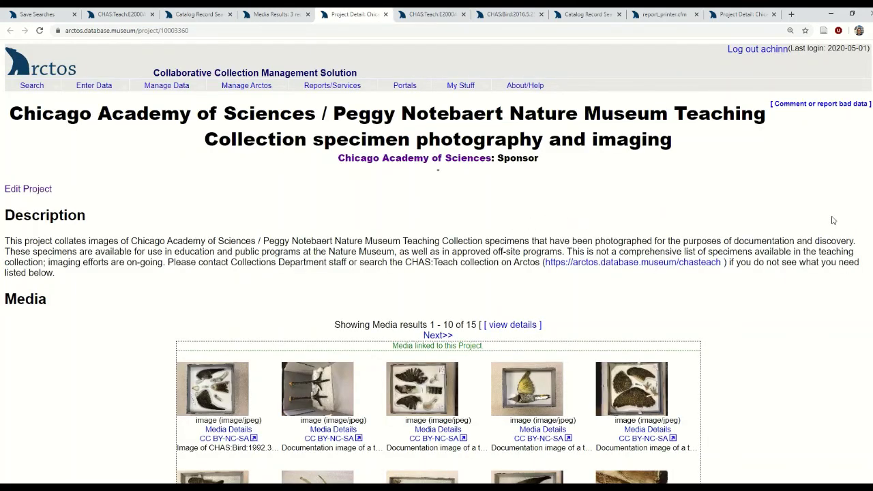
scroll(791, 229, "down", 1)
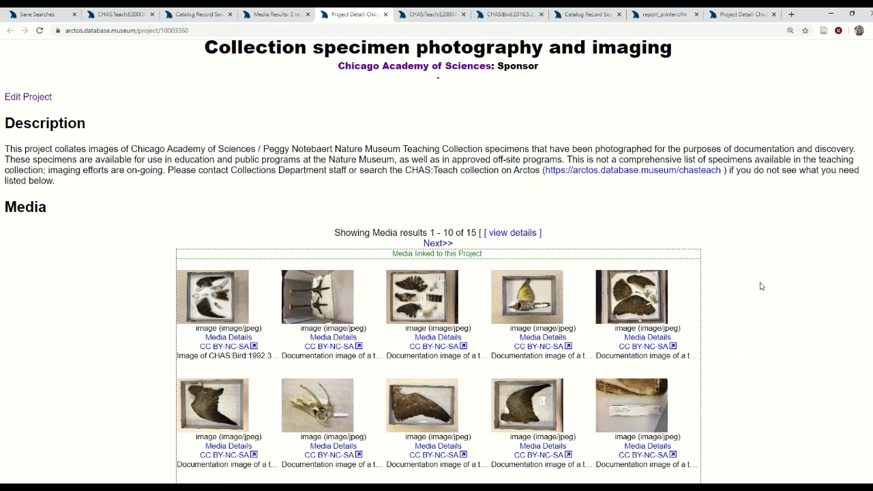
scroll(788, 333, "down", 1)
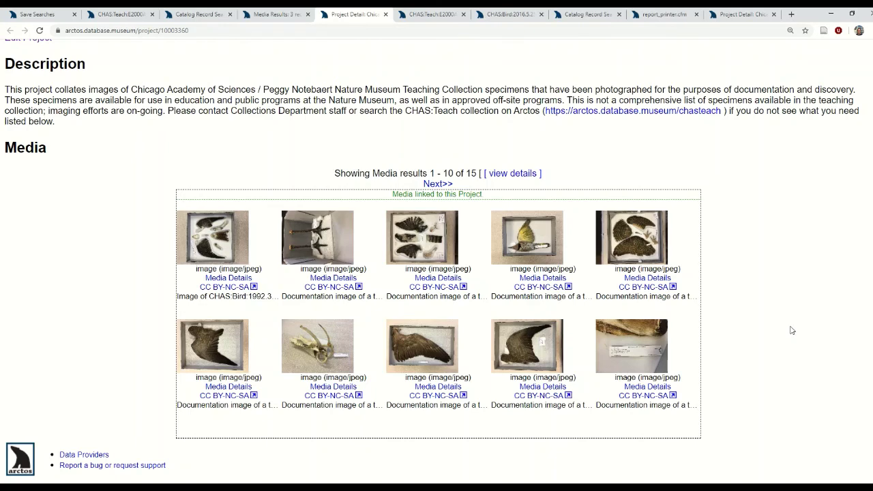
left_click(449, 184)
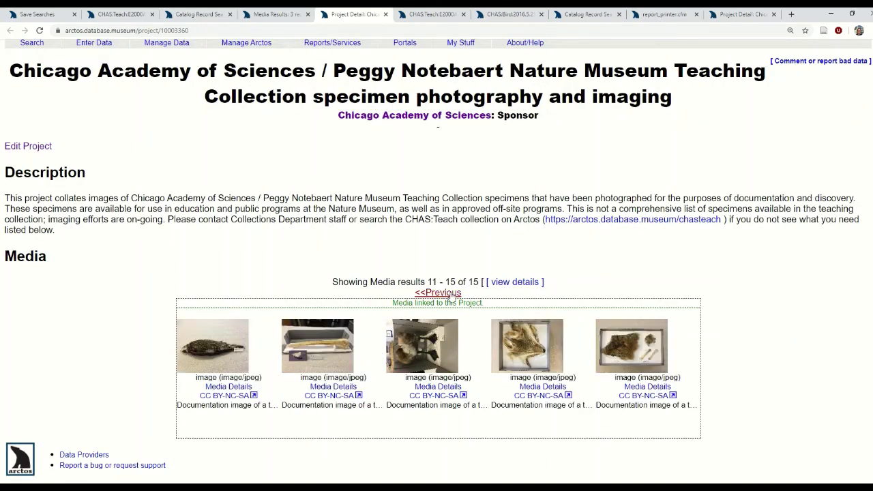
left_click(438, 292)
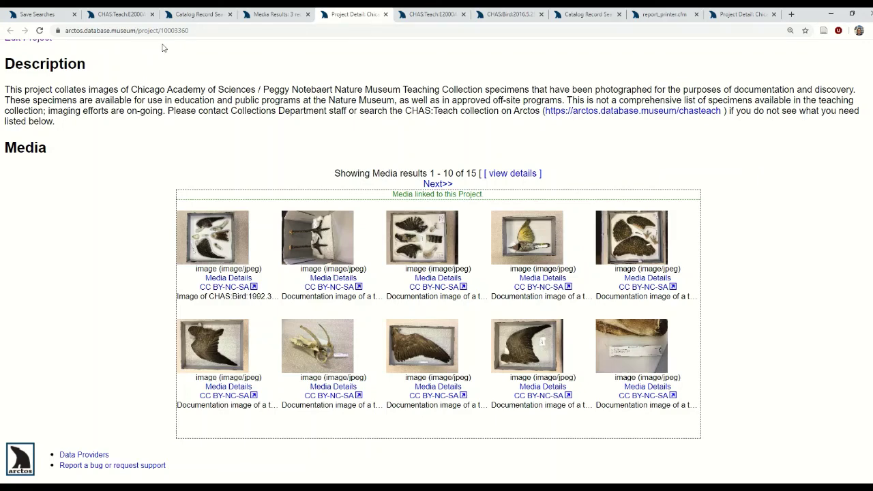
scroll(271, 164, "up", 1)
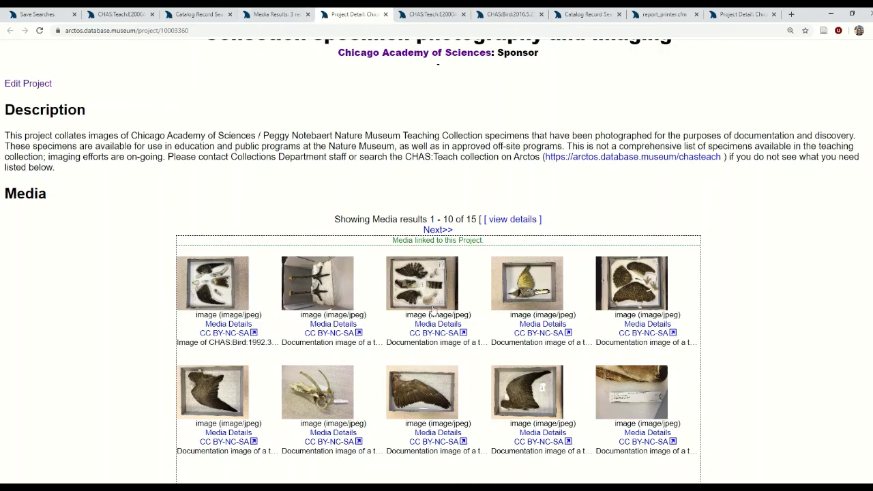
scroll(285, 173, "up", 1)
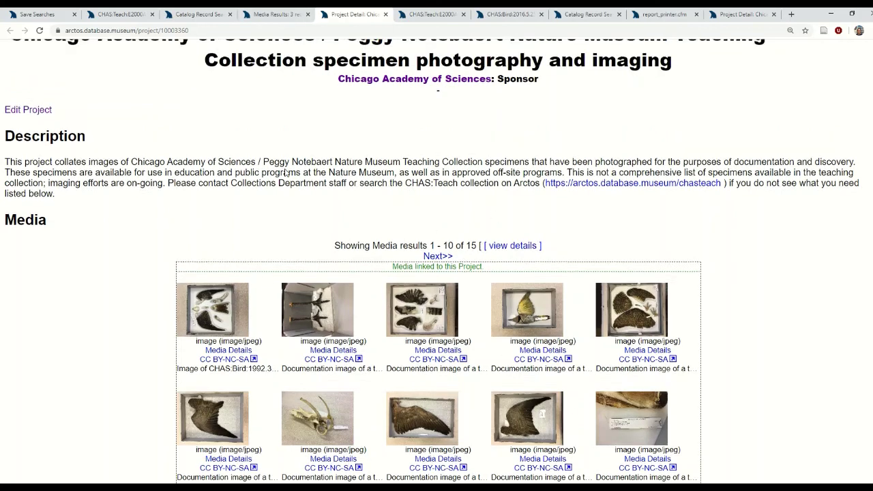
scroll(285, 174, "up", 3)
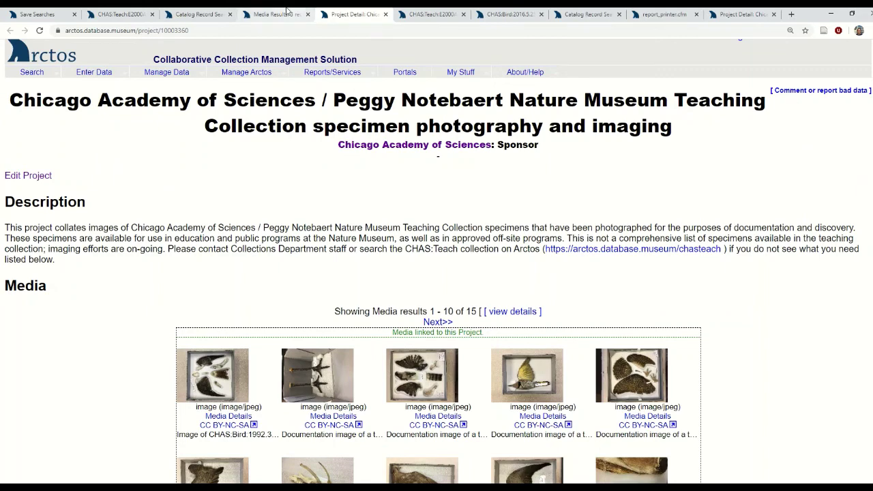
left_click(287, 11)
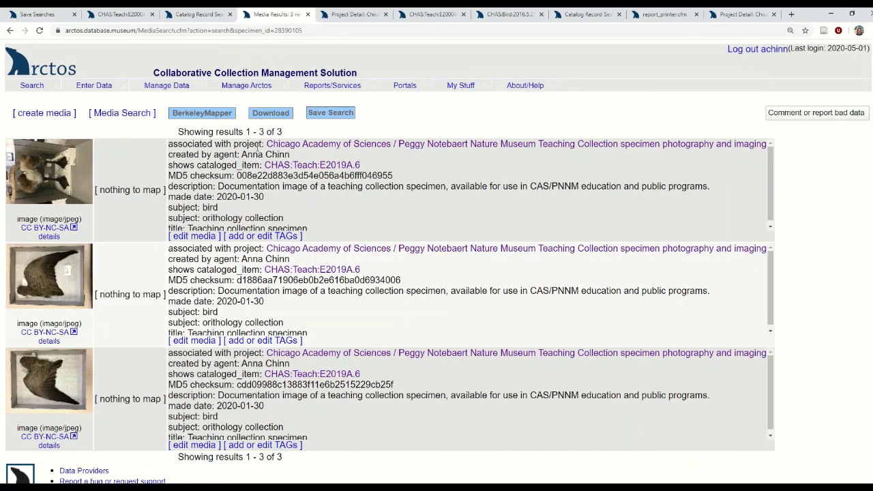
Add an 'associated with project' relationship row to the chas_teach_E2019A_6_1.jpg media record.
left_click(176, 240)
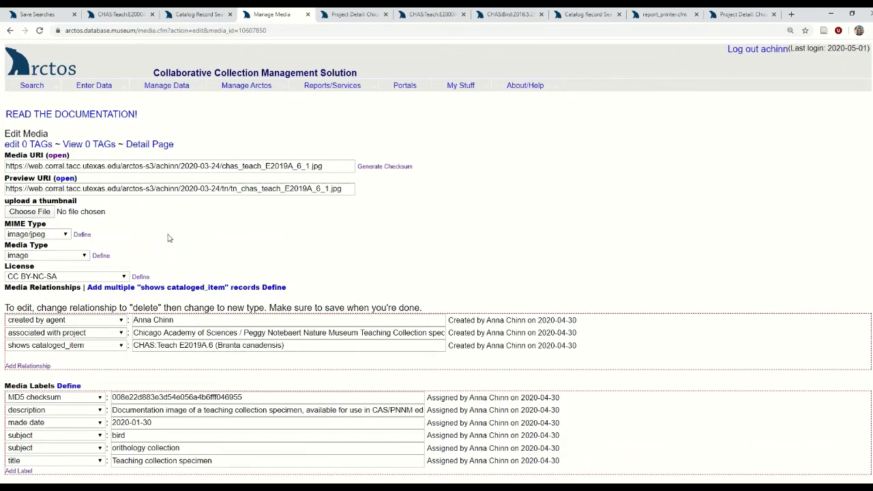
scroll(141, 226, "down", 1)
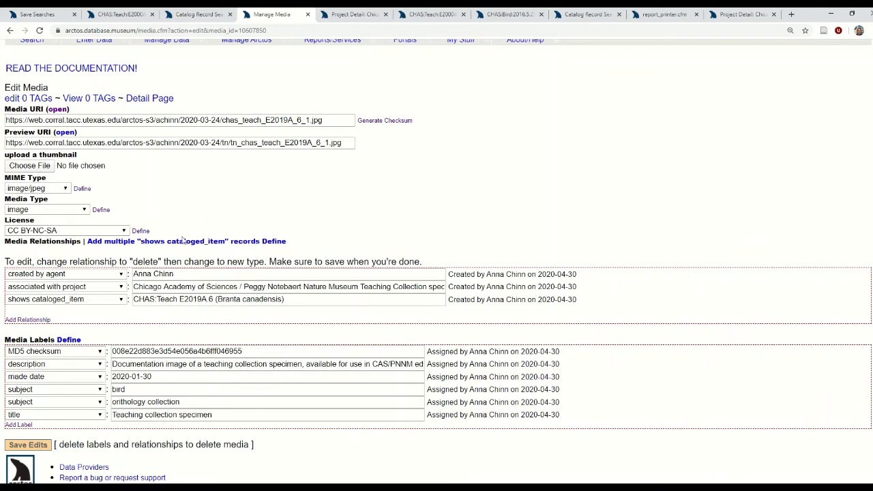
left_click(22, 320)
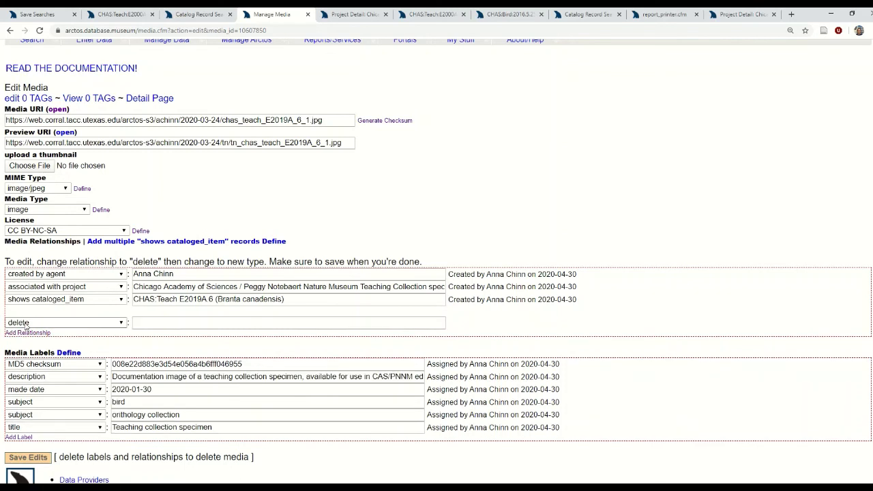
left_click(26, 325)
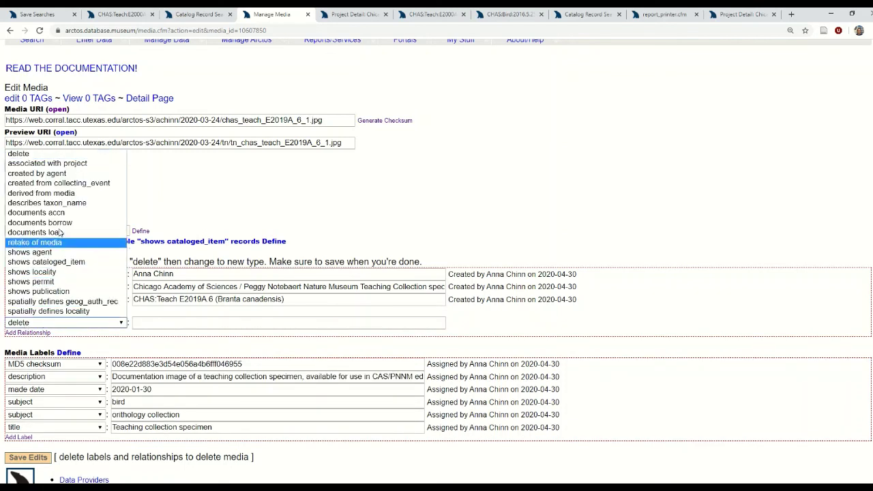
left_click(44, 163)
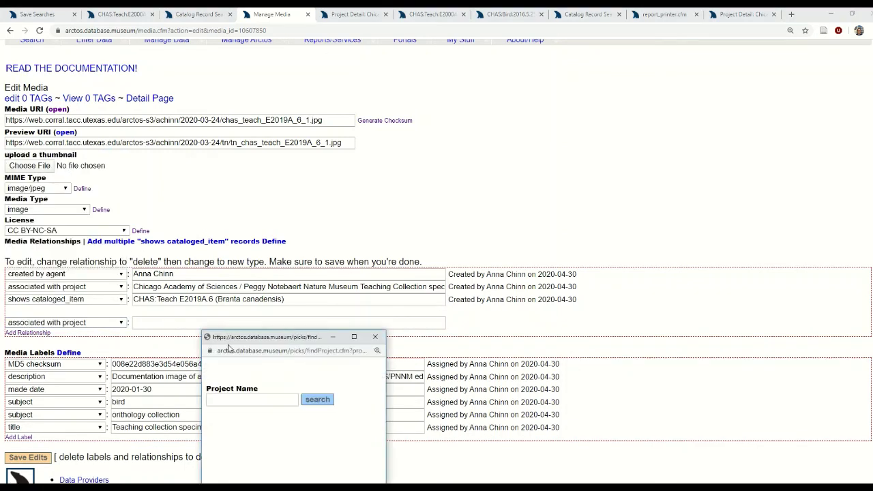
Look up projects matching 'teaching collection', then close the lookup without choosing one.
left_click_drag(229, 347, 203, 145)
left_click(237, 197)
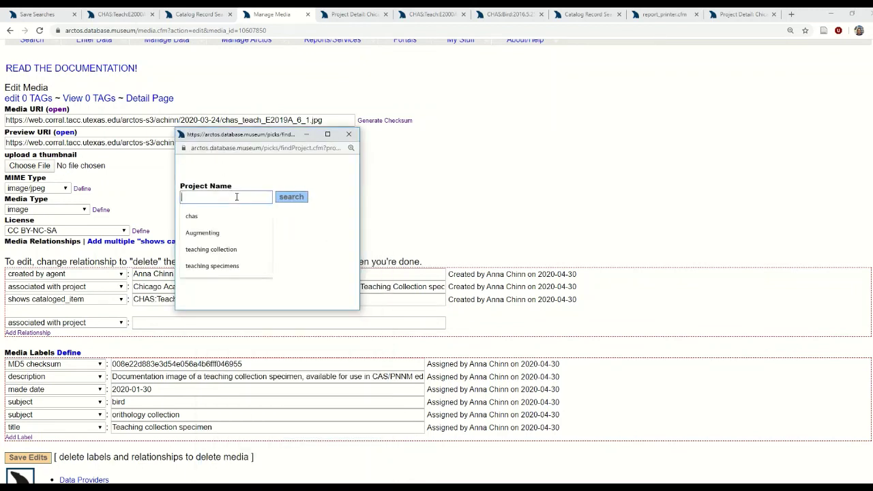
left_click(231, 249)
left_click(283, 198)
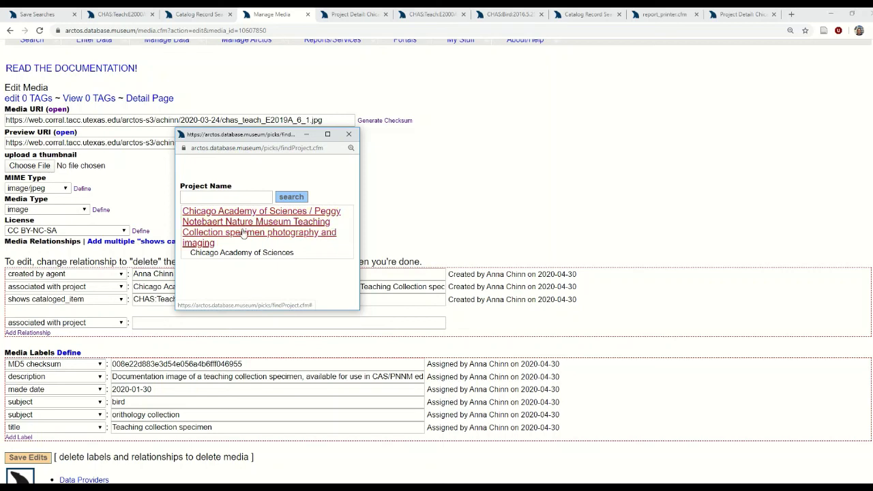
left_click(349, 135)
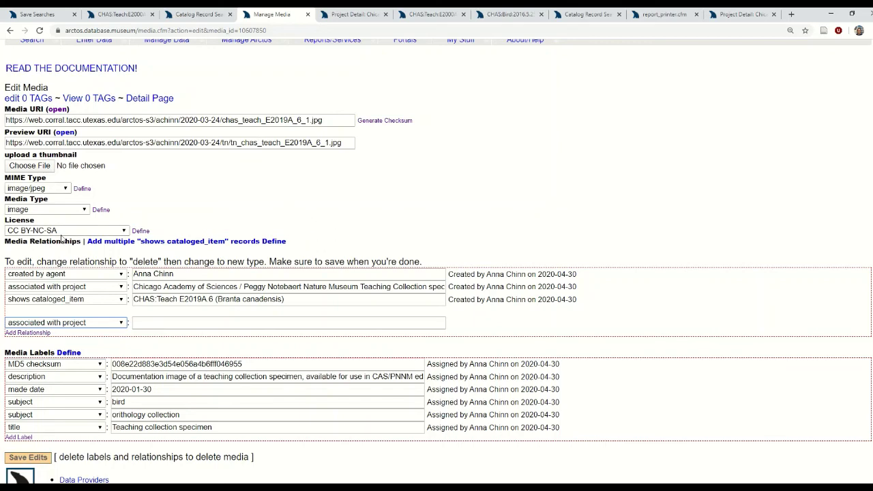
Switch back to the Teaching Collection specimen photography and imaging project page, showing media 1–10 of 15.
left_click(338, 15)
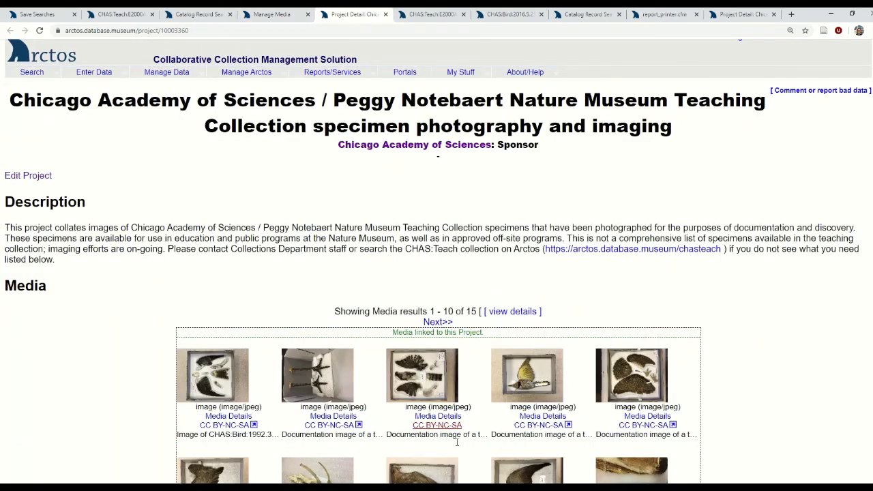